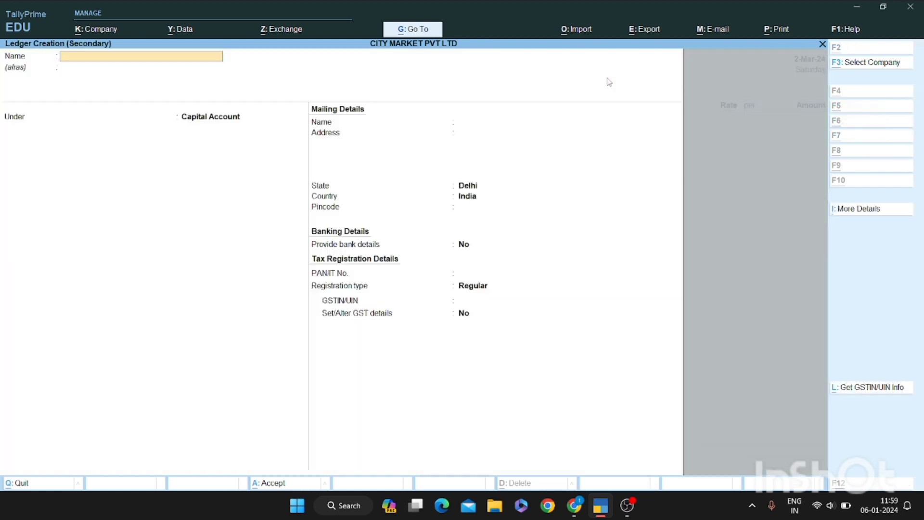
Enter the customer's company name as the ledger name and group it under Sundry Debtors
text(Priyan)
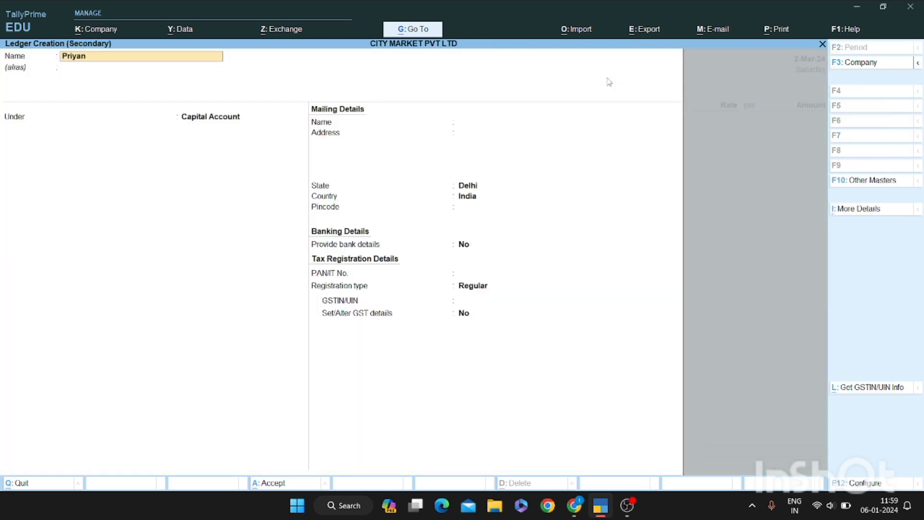
text(ka . Pvt Ltd)
key(Return)
text(Sund)
key(Down)
key(Down)
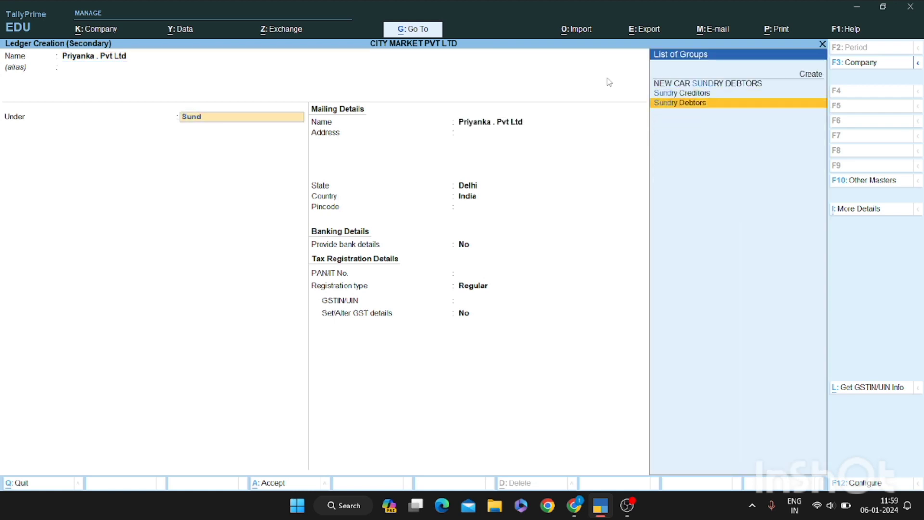
key(Up)
key(Down)
key(Return)
key(Return)
key(Return)
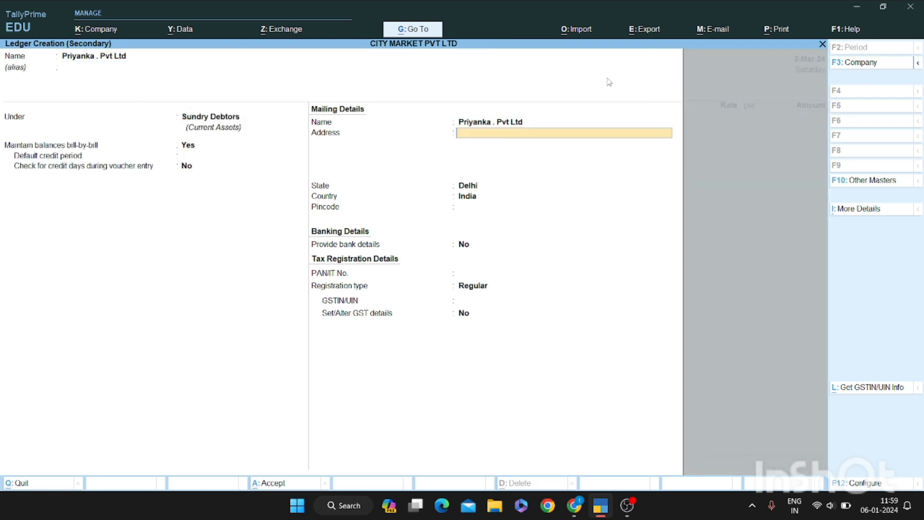
Enter the customer's mailing address and set the state to Uttar Pradesh
text(31610)
key(Return)
key(BackSpace)
key(BackSpace)
text(Utytar Pradesh)
key(Return)
key(Return)
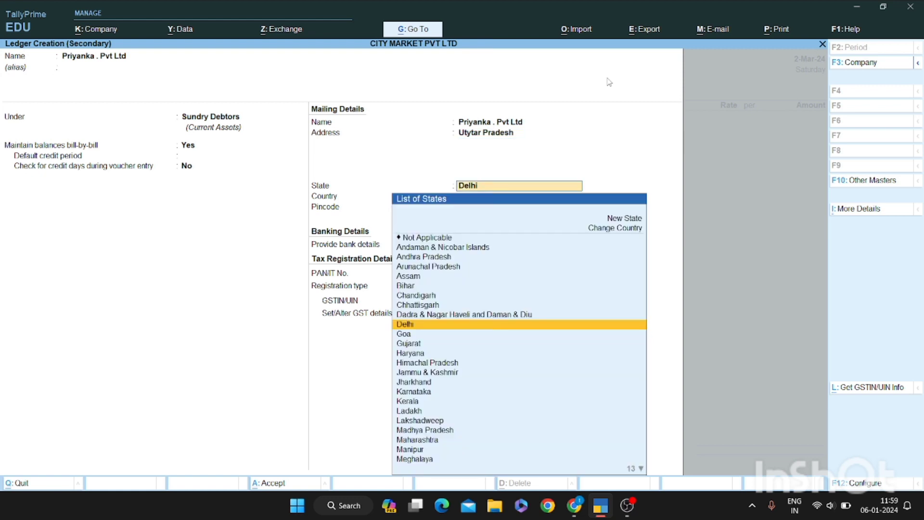
text(Utatr)
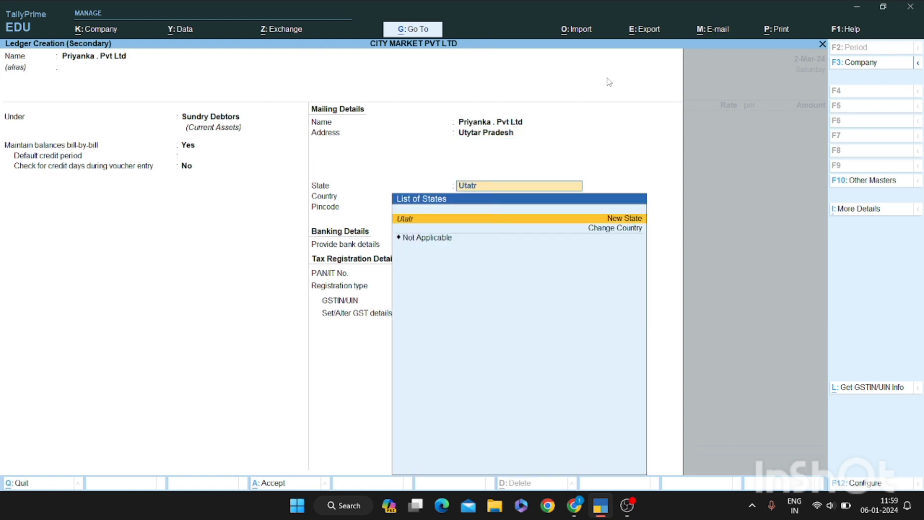
key(BackSpace)
key(BackSpace)
key(BackSpace)
key(BackSpace)
key(BackSpace)
key(Escape)
text(n)
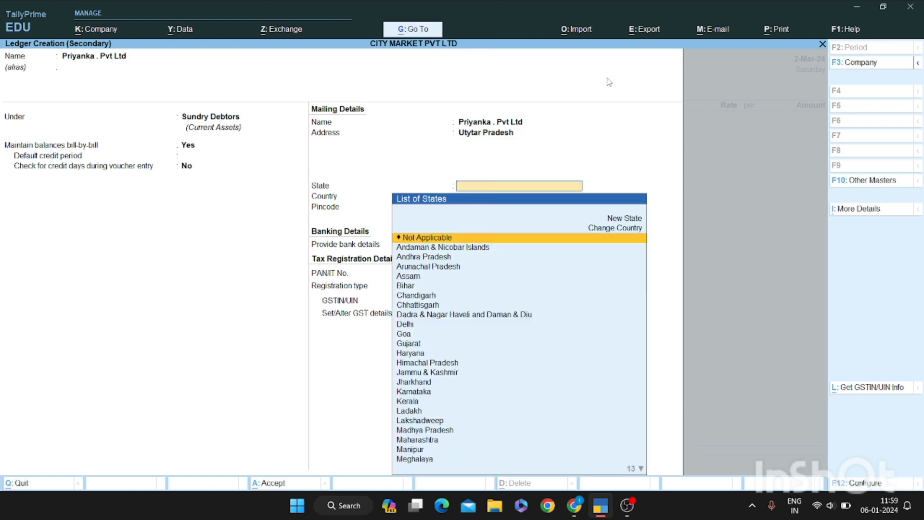
text(Uttar)
key(Down)
key(Down)
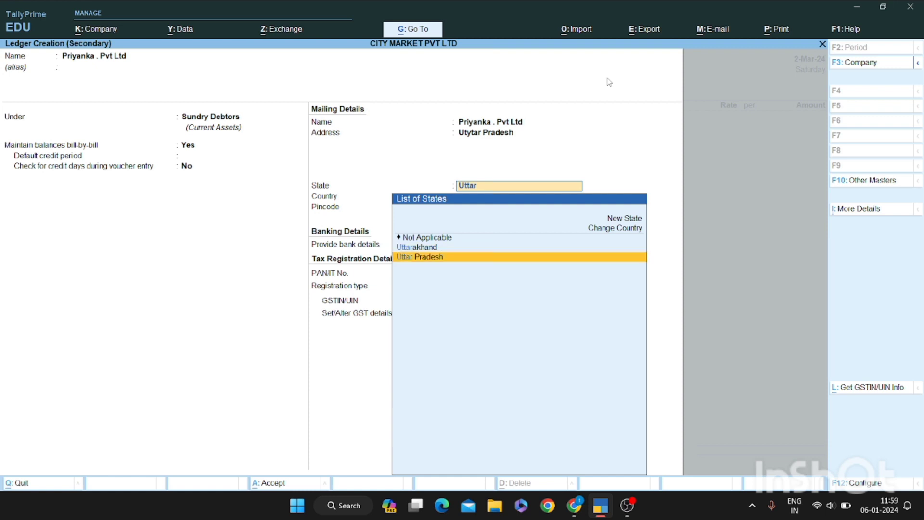
key(Return)
Enter the pincode, keep Regular registration, add the GSTIN and dismiss the invalid-GSTIN warning
key(Return)
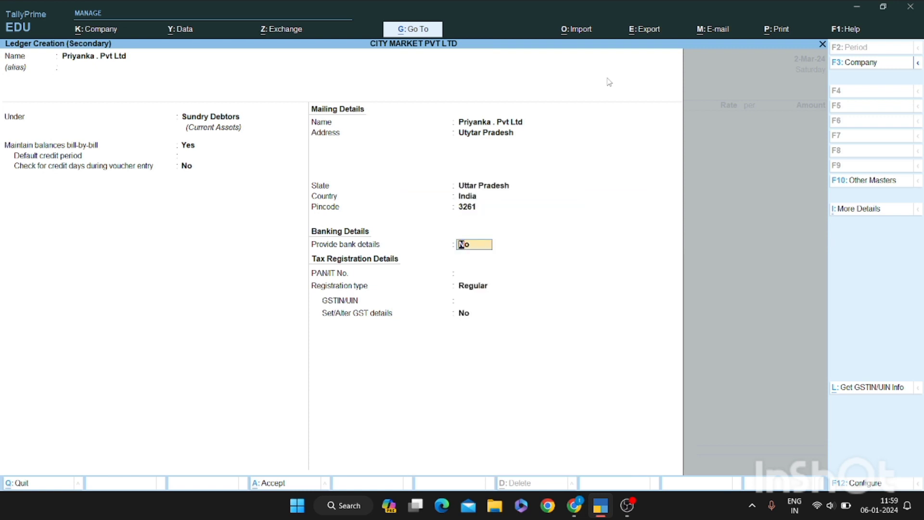
key(Return)
key(Return)
key(Return)
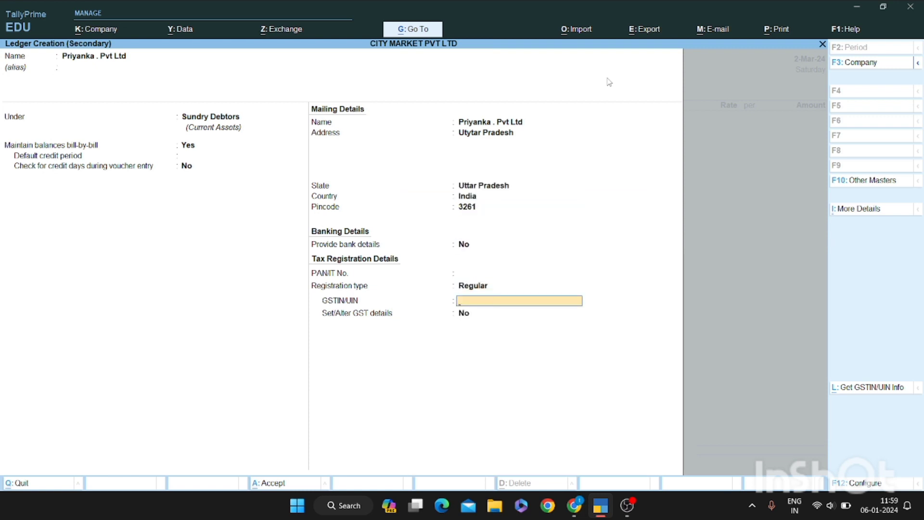
key(Return)
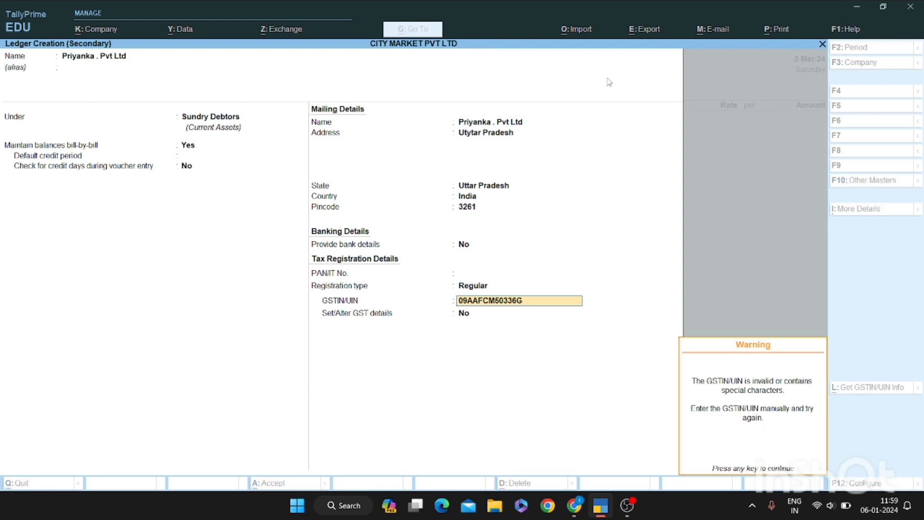
key(Return)
key(Return)
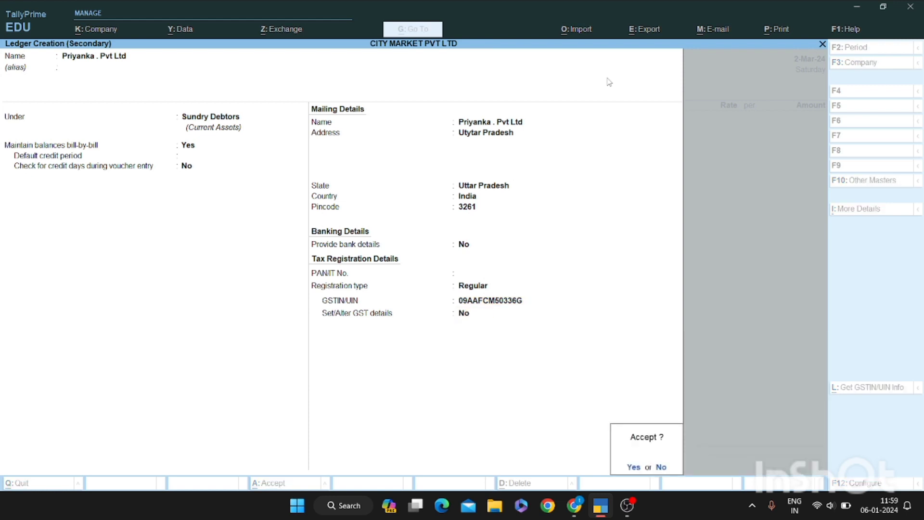
key(Escape)
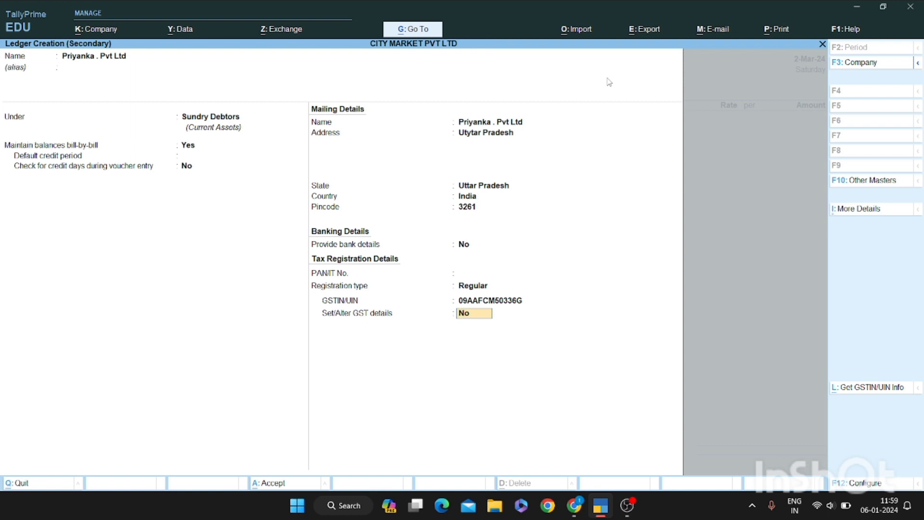
key(Return)
key(Return)
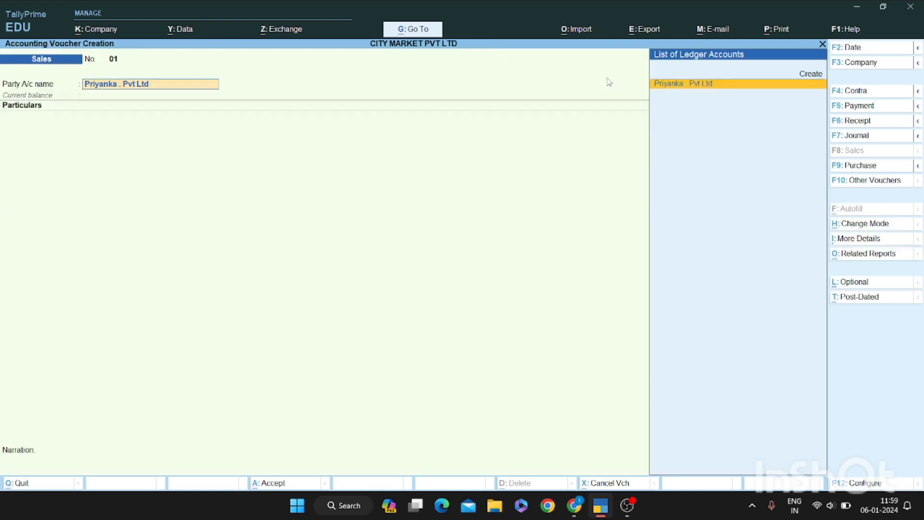
key(Return)
key(Return)
key(Return)
key(Return)
key(Return)
key(Return)
key(Return)
key(Return)
key(Return)
key(Return)
key(Return)
key(Return)
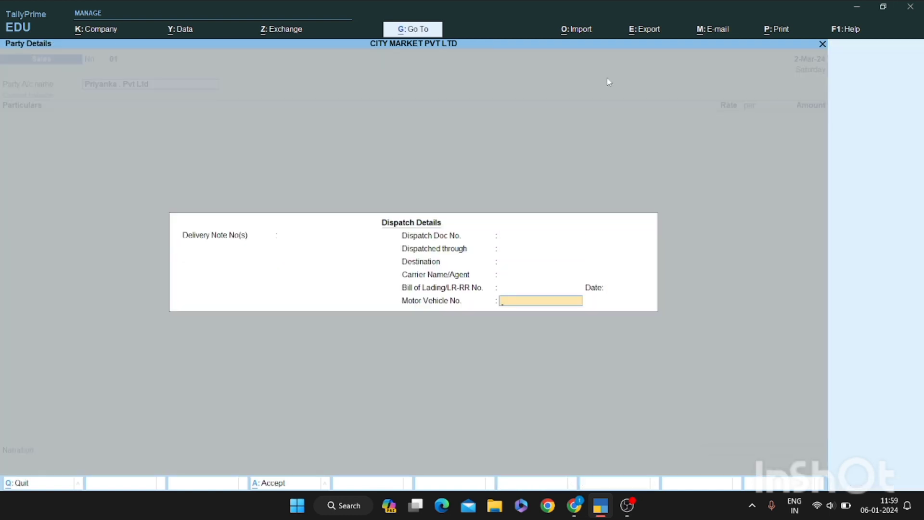
key(Return)
key(Return)
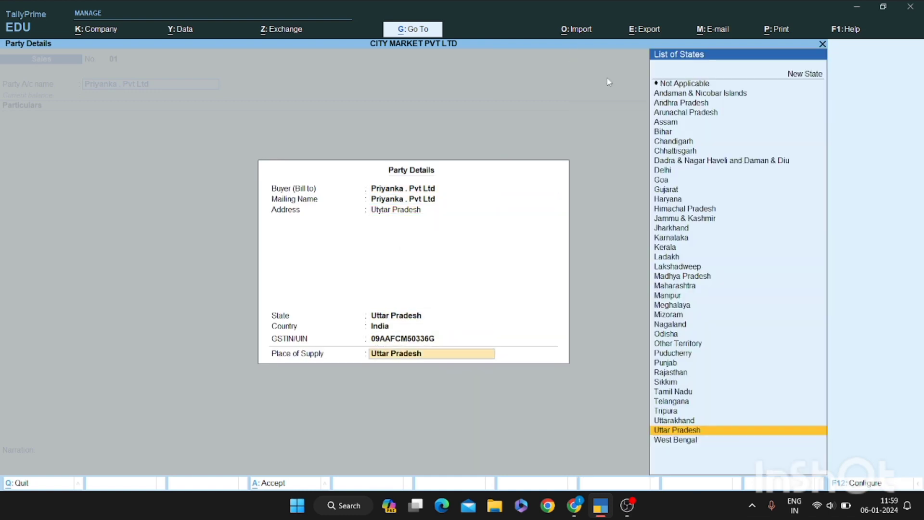
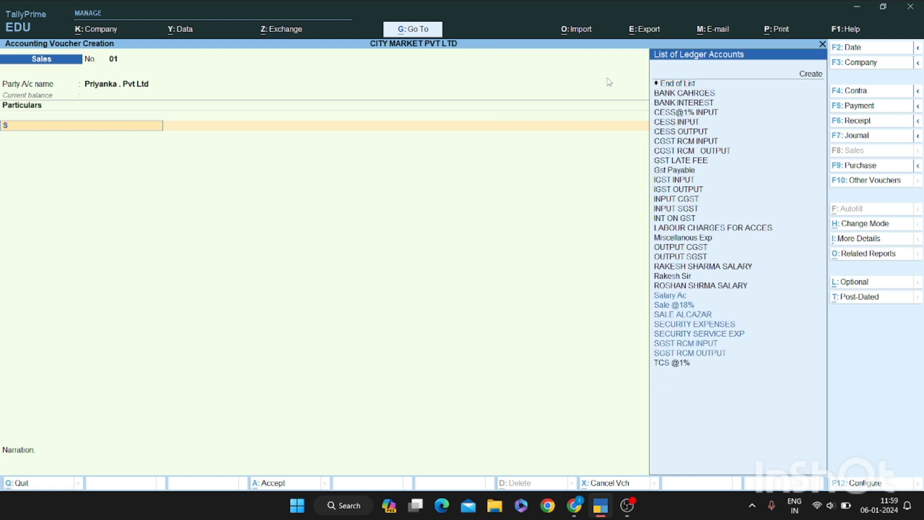
key(Down)
key(Up)
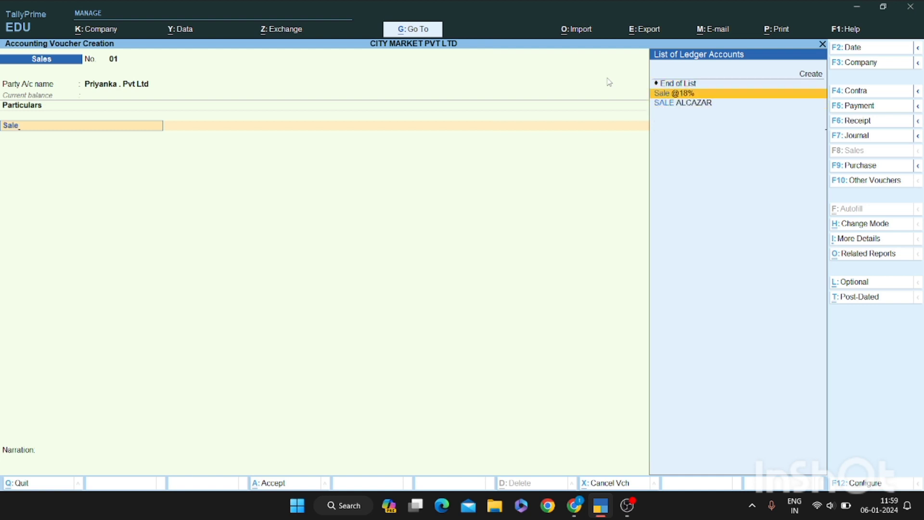
key(Return)
Switch the sales entry to As Voucher mode
key(ctrl+h)
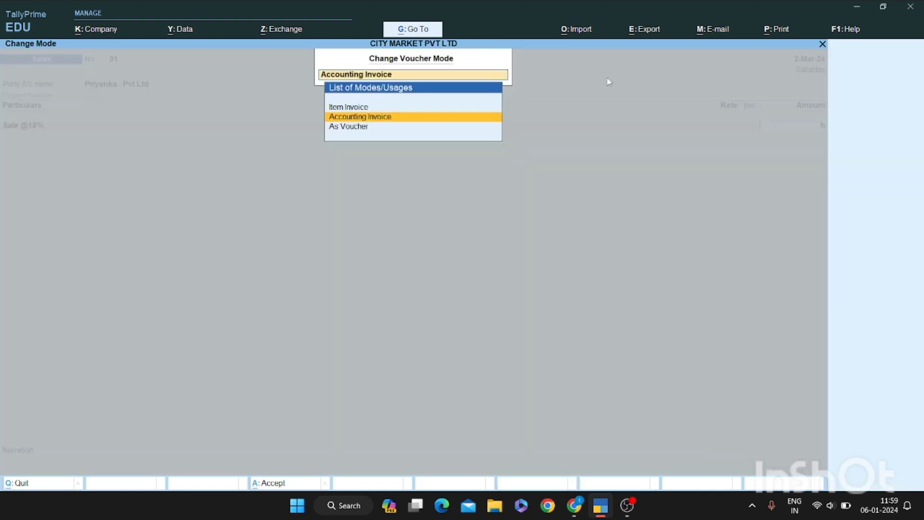
key(Up)
key(Down)
key(Down)
key(Return)
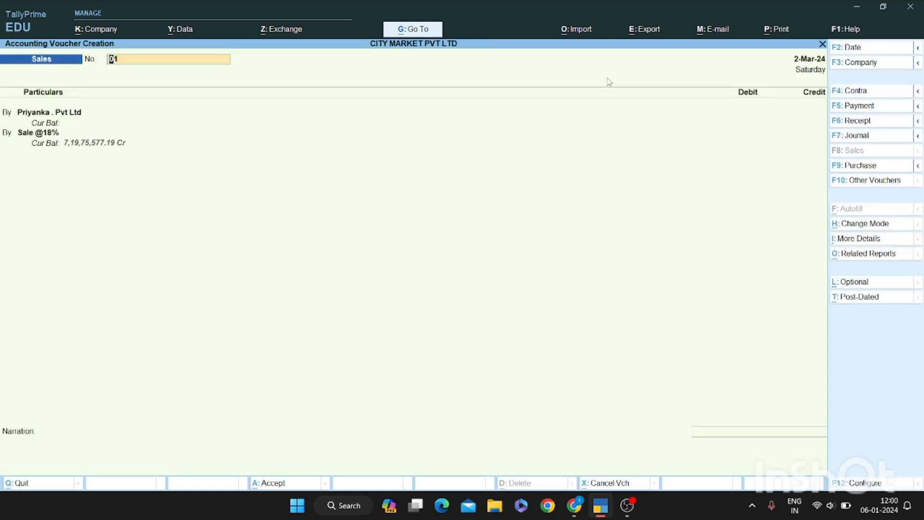
key(Return)
key(Return)
key(Return)
key(Return)
key(Return)
key(Return)
key(Return)
key(Return)
key(Return)
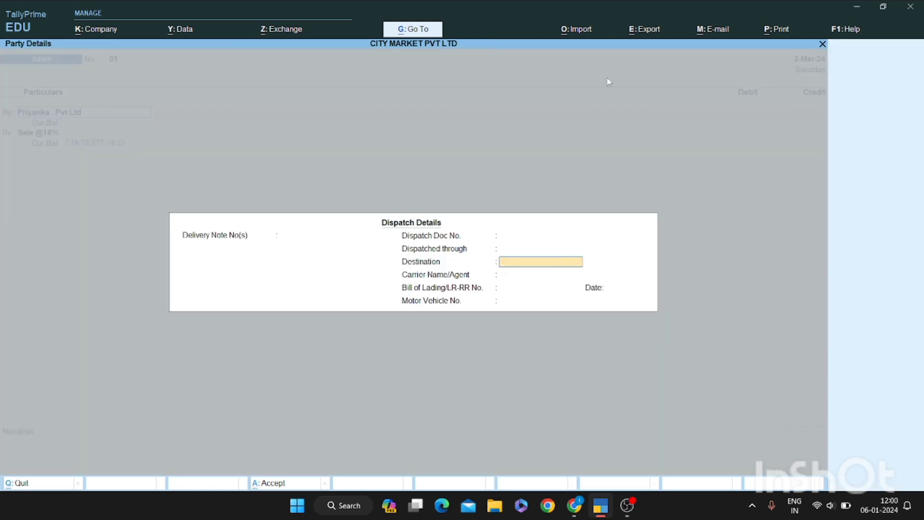
key(Return)
key(Return)
key(Return)
key(Return)
key(Return)
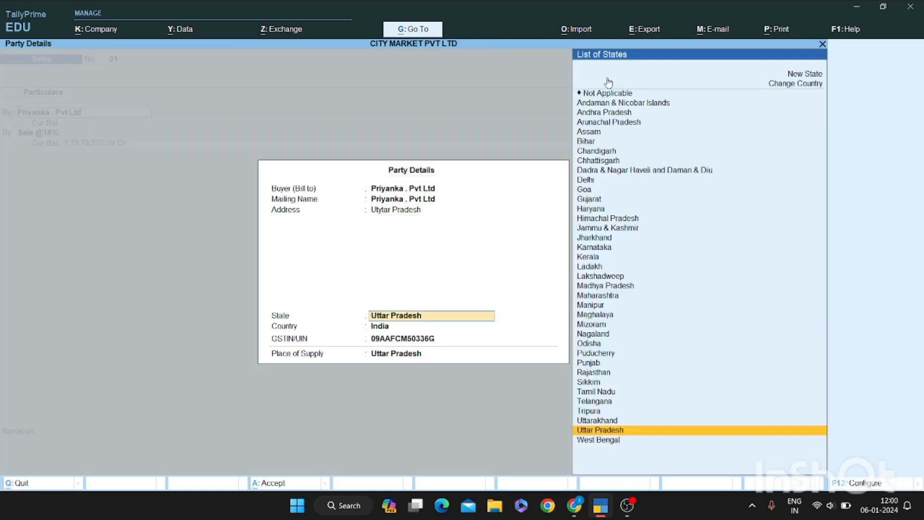
text(11)
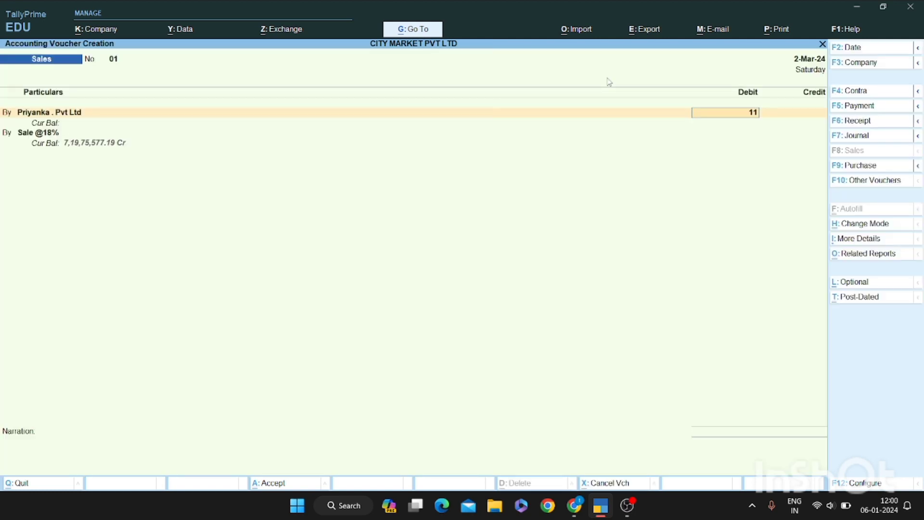
text(,000)
key(Return)
key(Return)
key(Return)
key(Return)
key(Return)
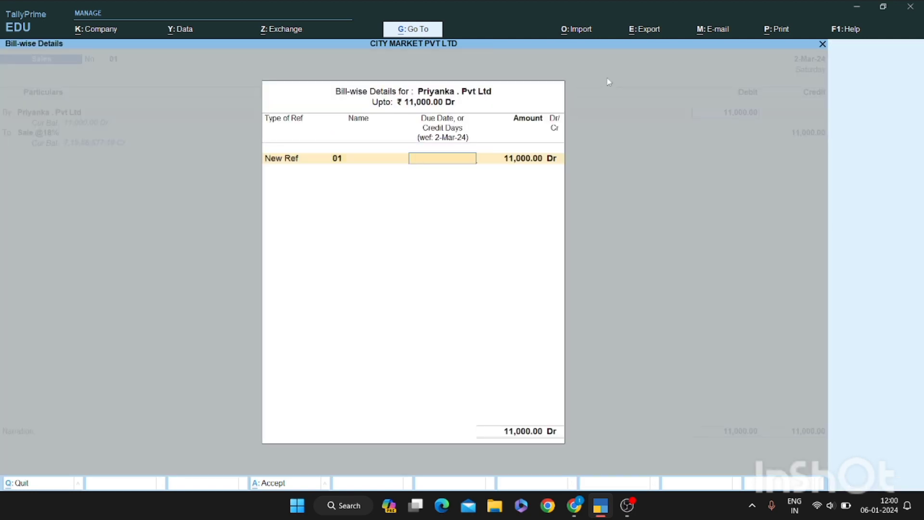
key(Return)
key(Return)
key(Return)
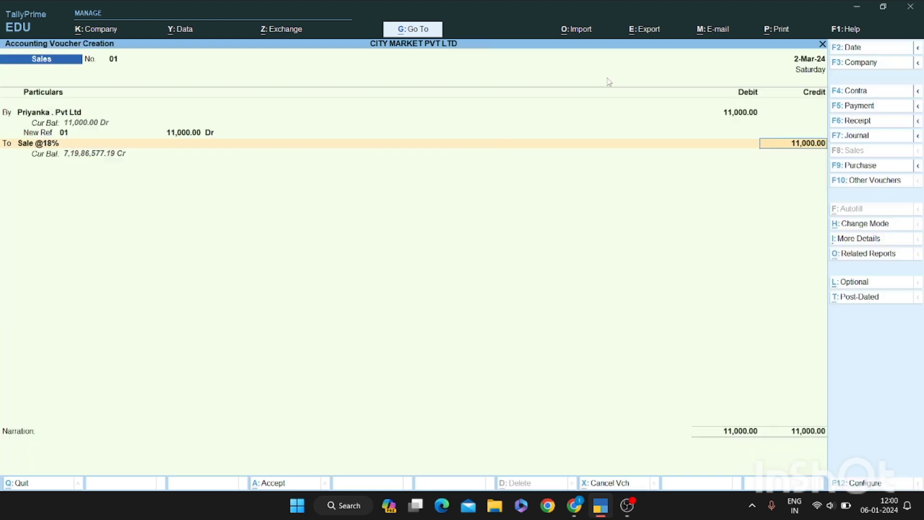
key(ctrl+n)
text(110000)
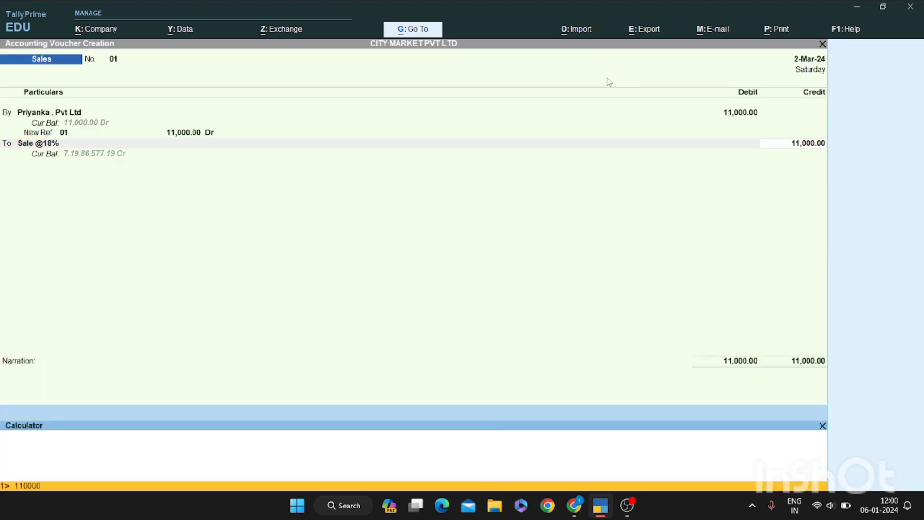
key(BackSpace)
text(/118*10)
key(Return)
key(Return)
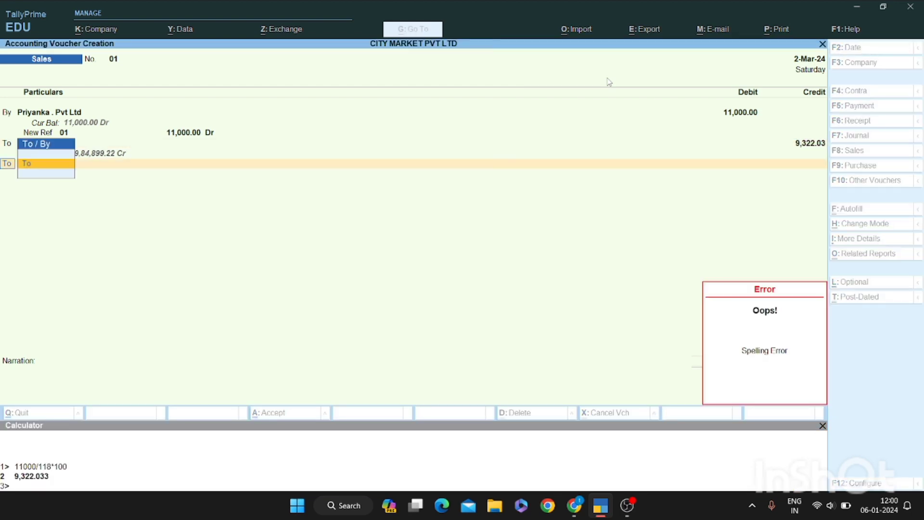
key(Return)
Credit OUTPUT CGST with 9% of 9,322.03, giving 838.98
text(Cgst)
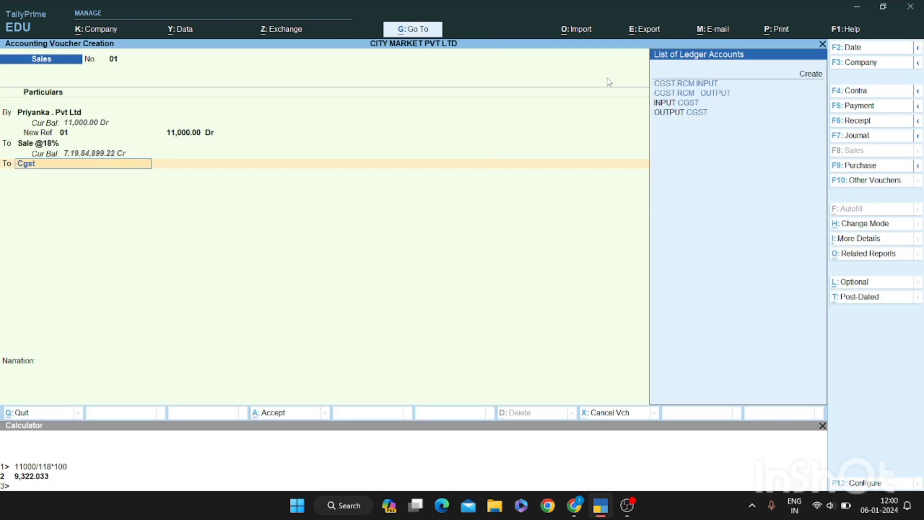
key(Down)
key(Down)
key(Down)
key(Return)
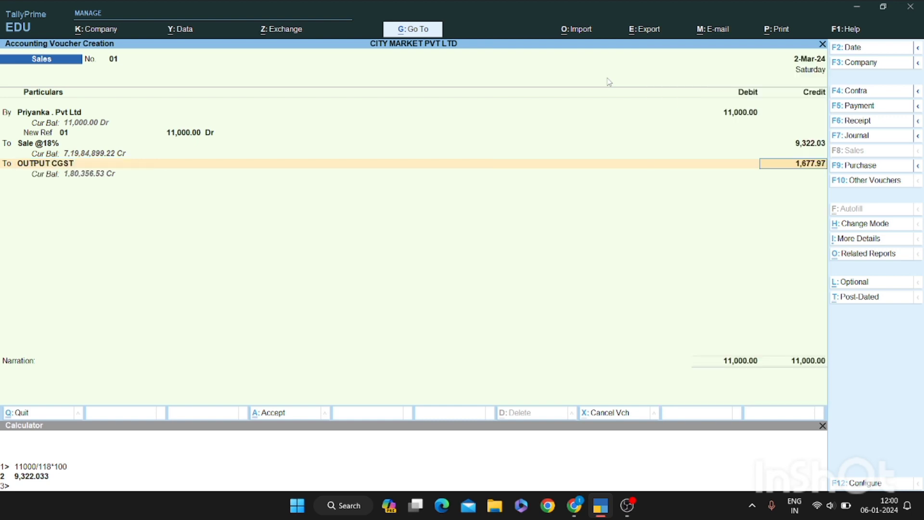
key(Return)
key(BackSpace)
key(ctrl+n)
text(9322.03)
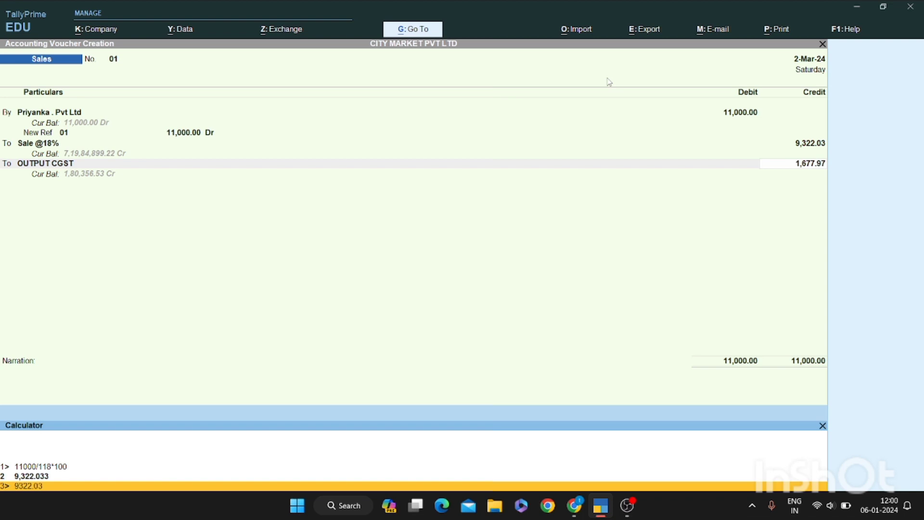
text(*9/100)
key(Return)
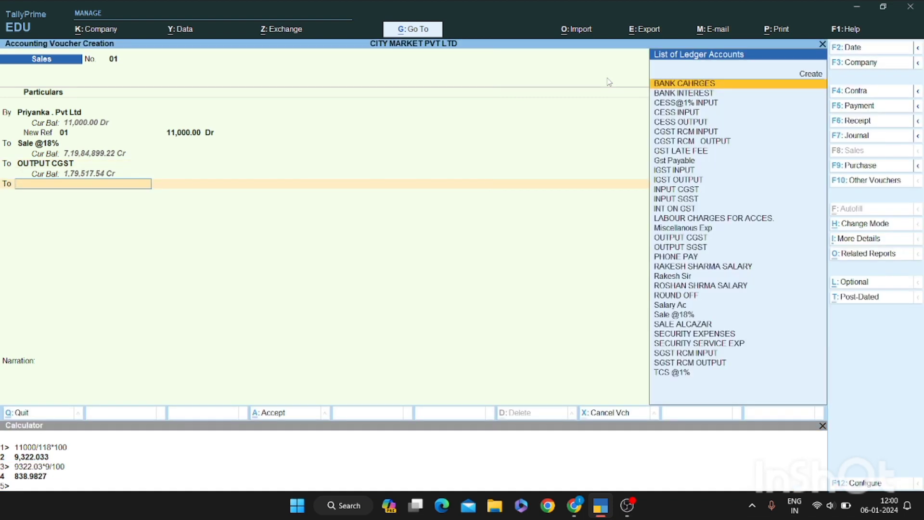
Credit OUTPUT SGST 838.99, add narration 'bill no. 01' and save voucher 01
text(Sgst)
key(Down)
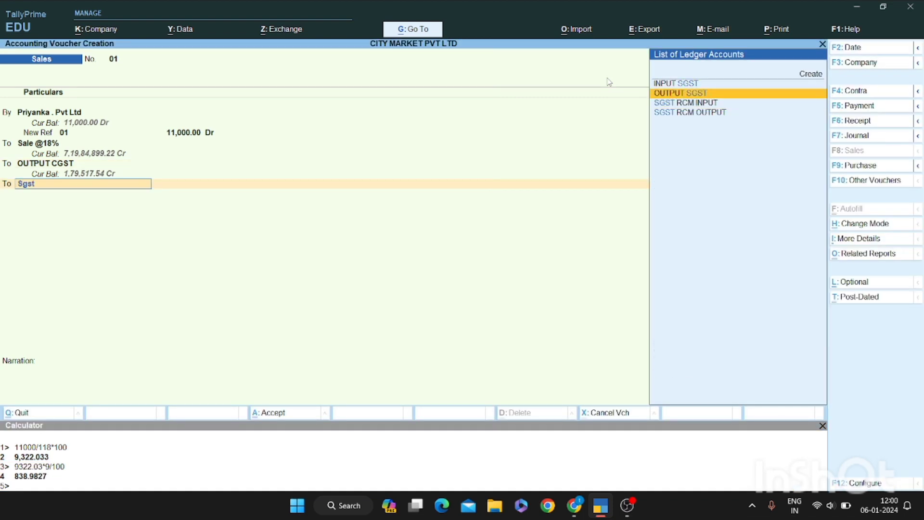
key(Return)
key(Return)
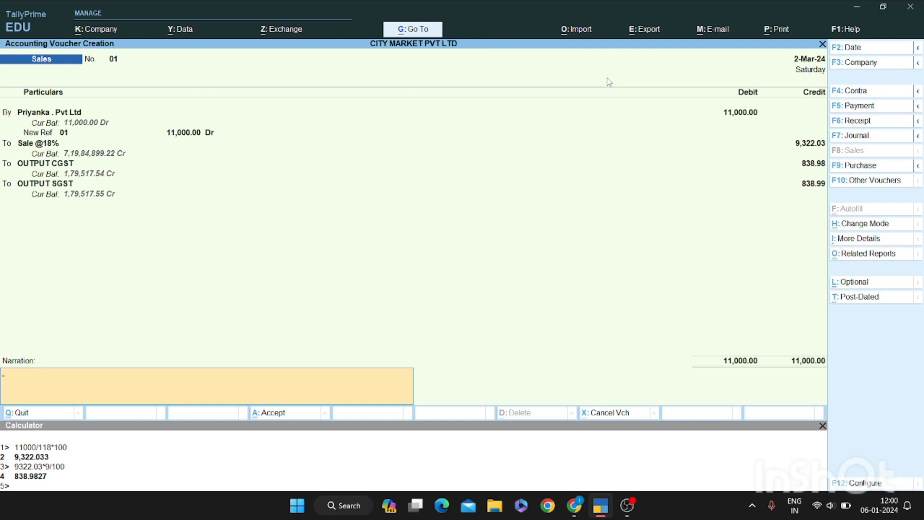
text(bi)
key(BackSpace)
key(BackSpace)
key(BackSpace)
key(BackSpace)
key(BackSpace)
key(BackSpace)
key(BackSpace)
key(BackSpace)
text(bill no  0)
key(Return)
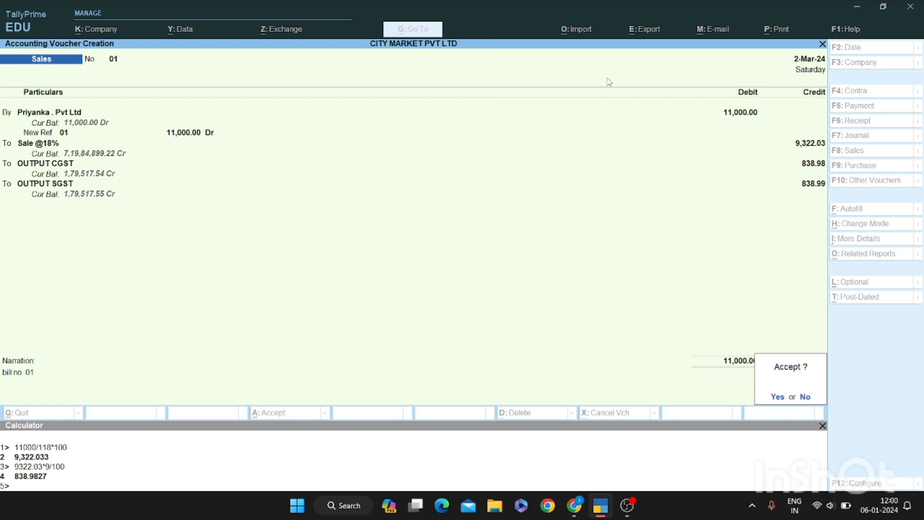
key(Return)
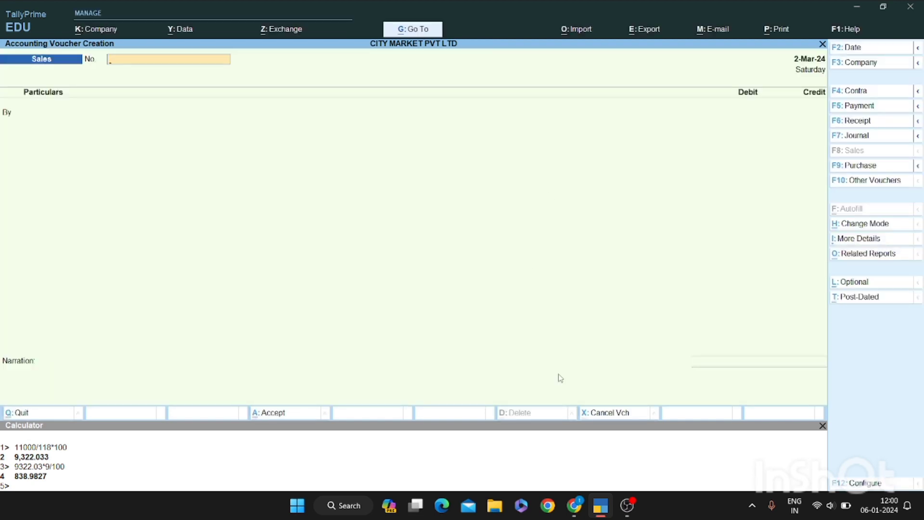
key(Escape)
key(alt+F2)
key(Return)
key(Return)
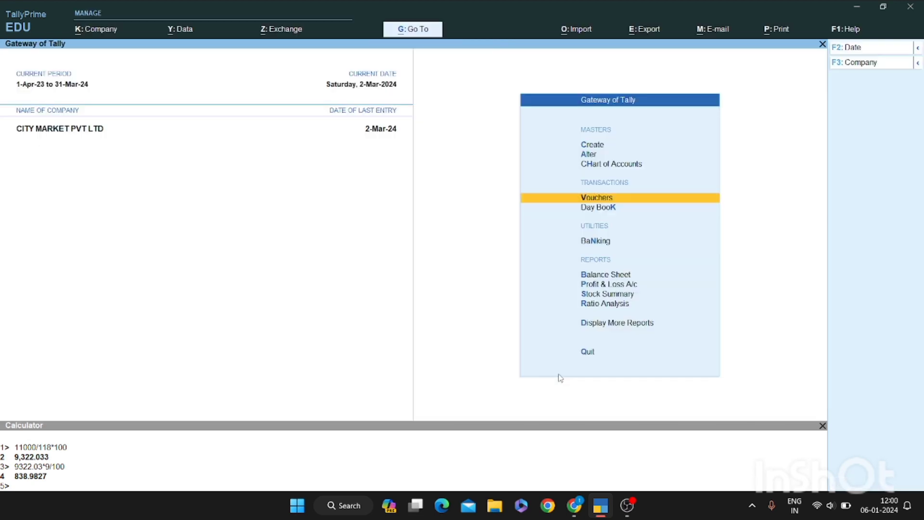
key(b)
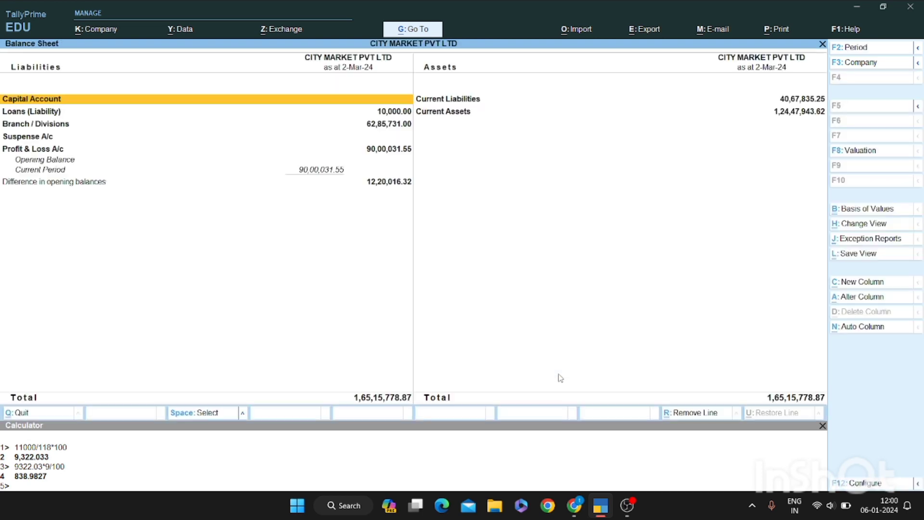
key(Down)
key(Down)
key(Down)
key(Down)
key(Return)
key(Return)
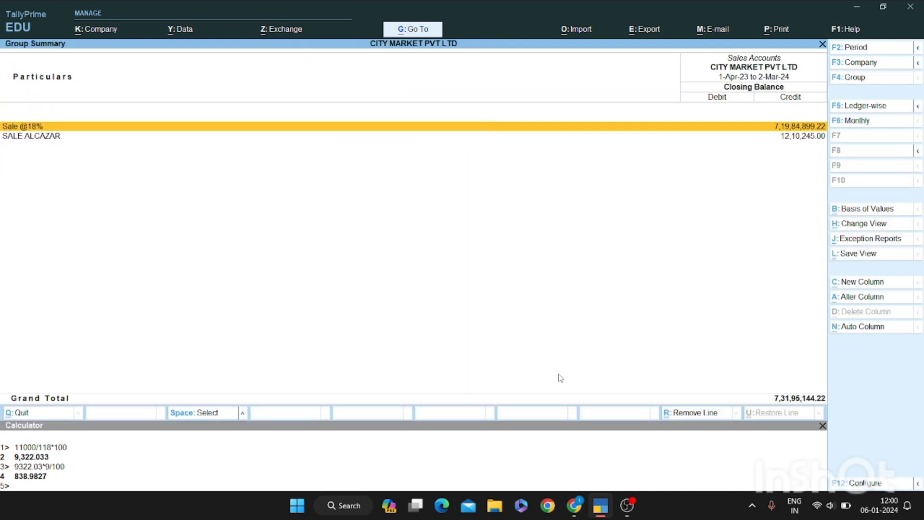
key(Down)
key(Up)
key(Return)
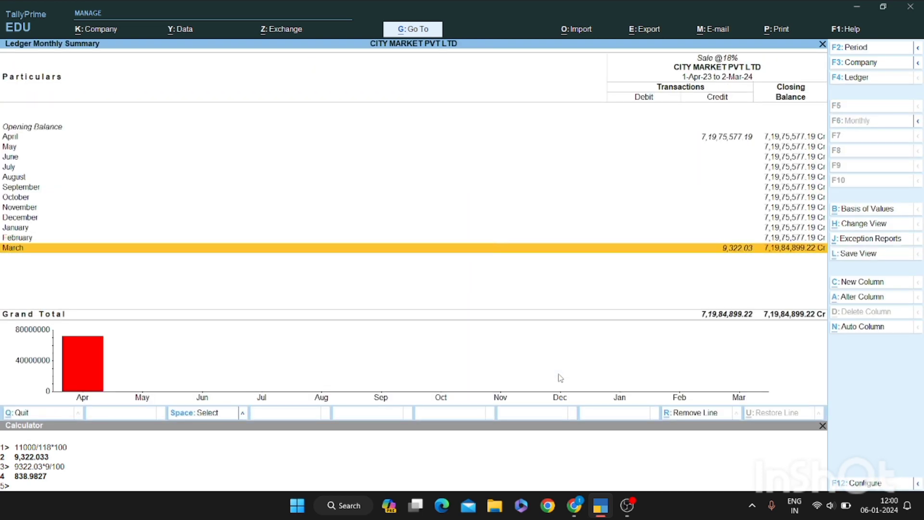
key(Return)
key(Return)
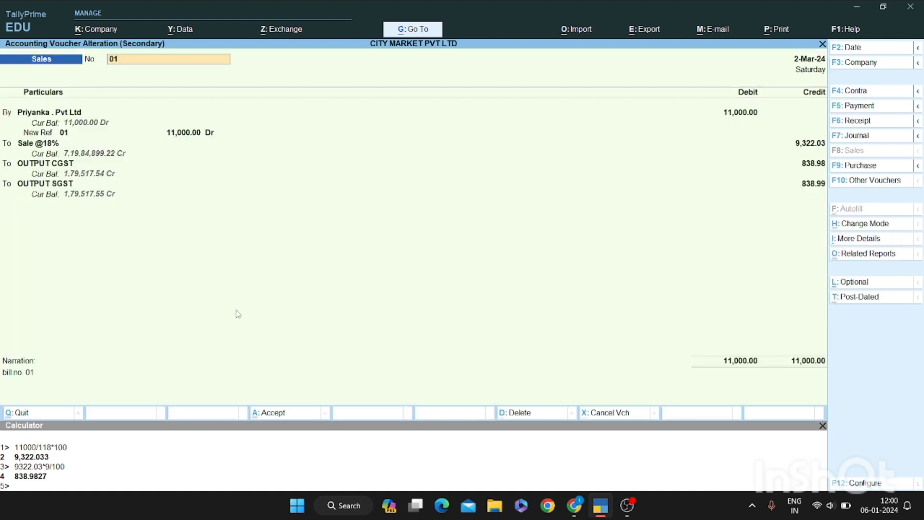
Open voucher 01's customer ledger for alteration
click(81, 116)
key(Return)
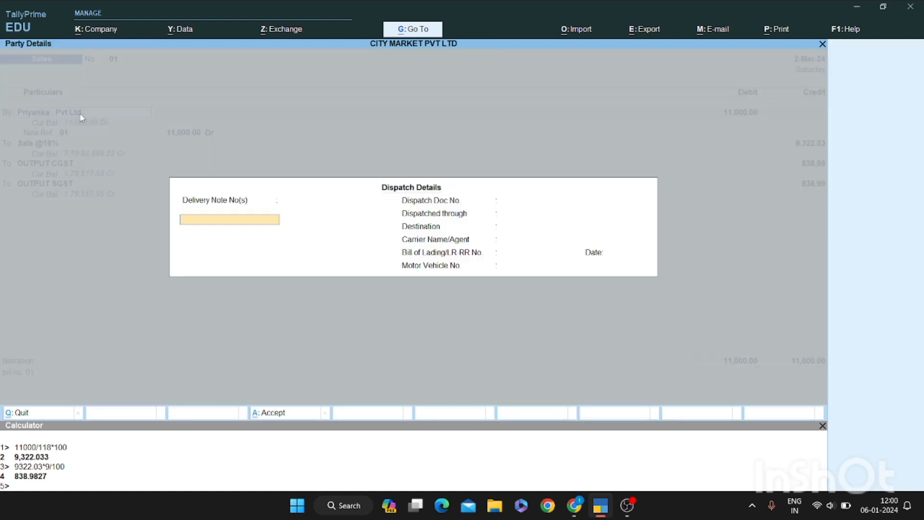
key(Escape)
key(ctrl+Return)
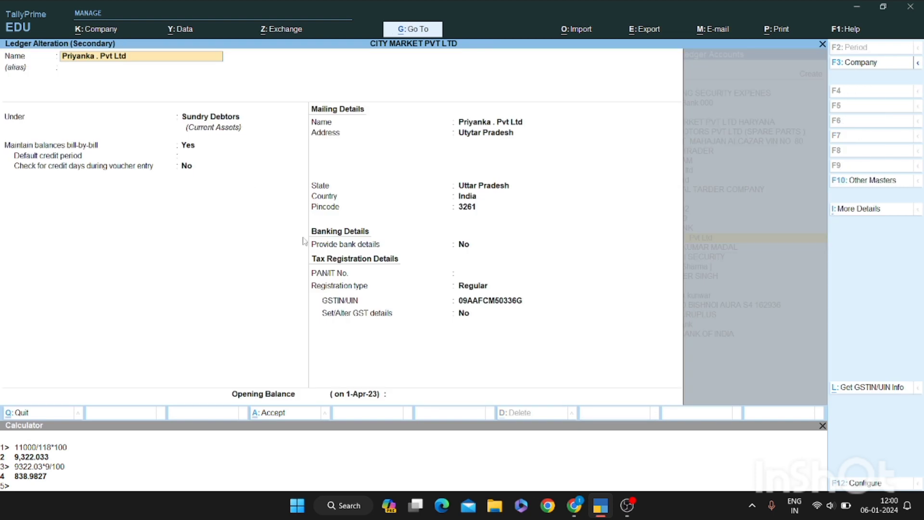
Change the customer's registration type to Consumer, save it and quit back to Sales Accounts
click(474, 287)
key(Down)
key(Up)
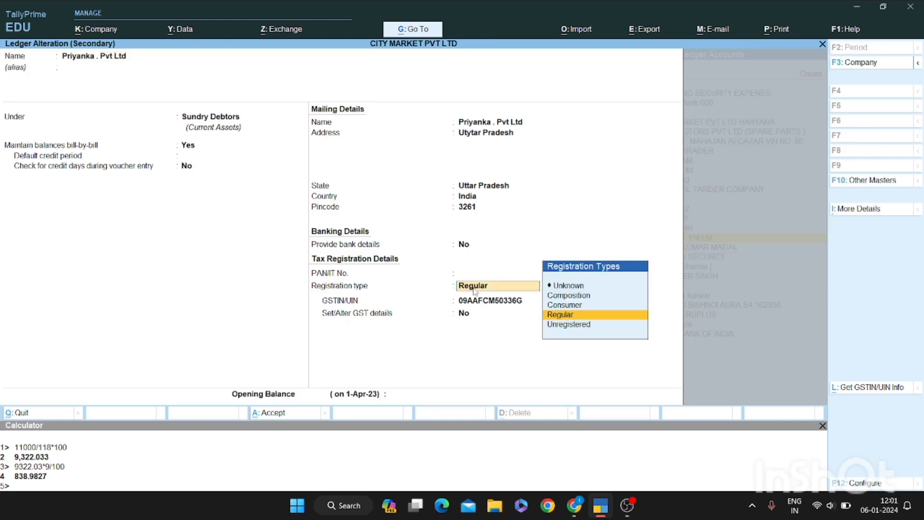
key(Up)
key(Return)
key(Return)
key(Return)
key(Return)
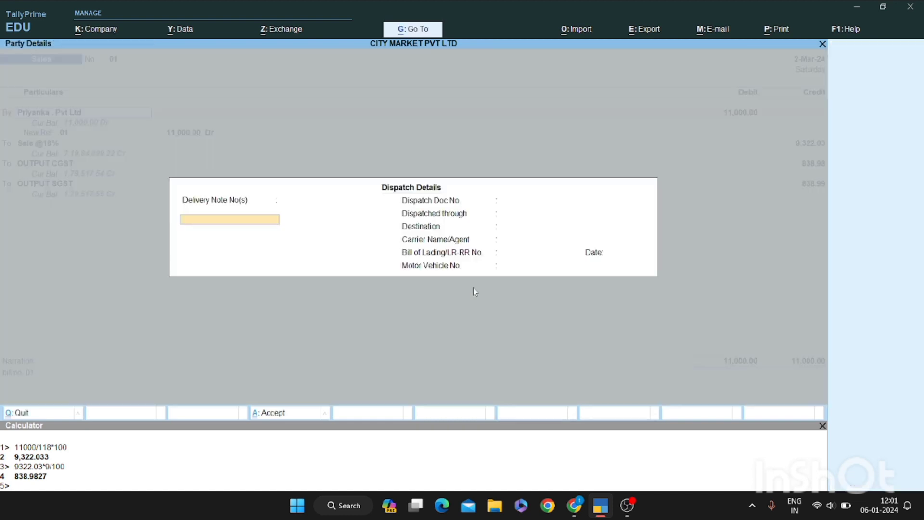
key(Escape)
key(Escape)
key(Escape)
key(Return)
key(Escape)
key(Escape)
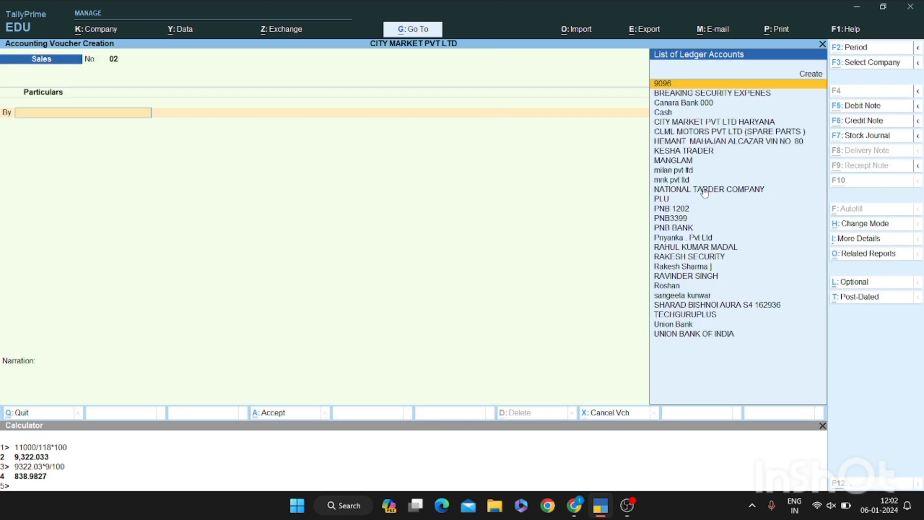
key(alt+c)
Create ledger Allied Motors with Delhi address, pincode, Regular registration and GSTIN, then save it
text(Allie)
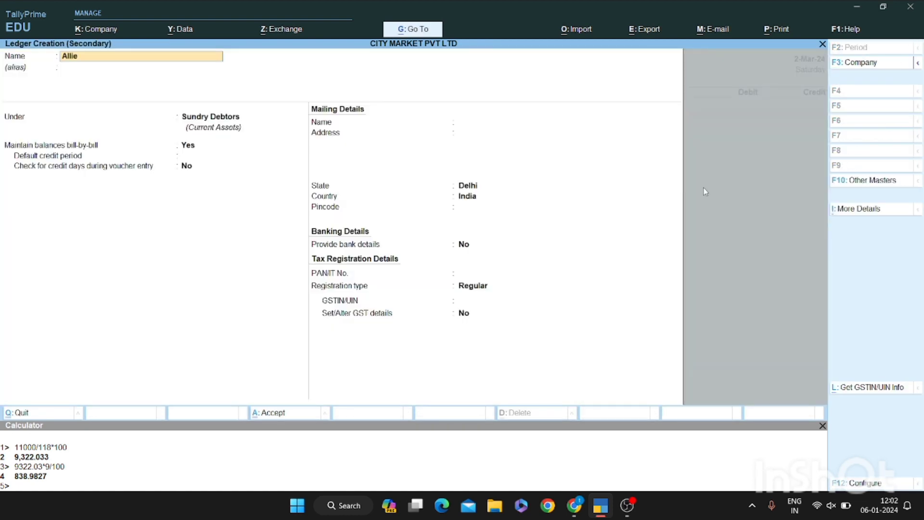
text(d Moto)
key(Return)
key(Return)
key(Return)
key(Return)
key(Return)
key(Return)
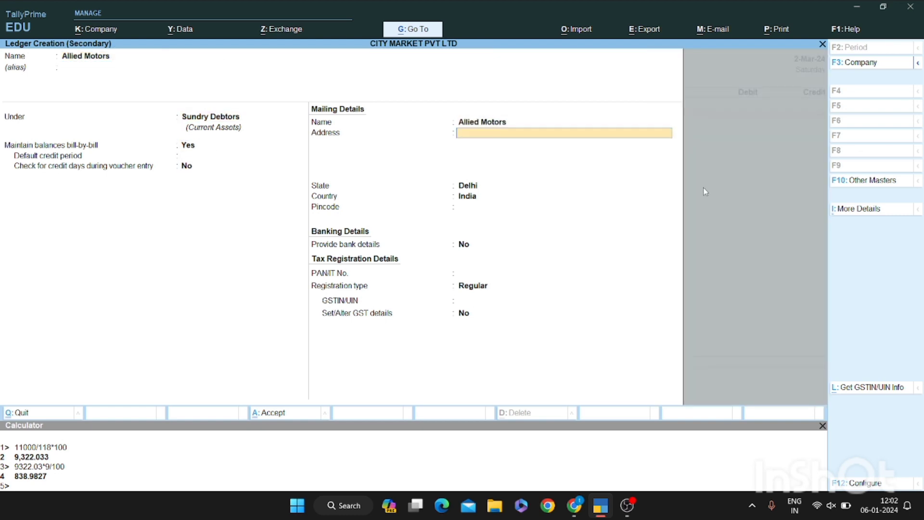
text(Delhi)
key(Return)
key(Return)
key(Return)
key(Return)
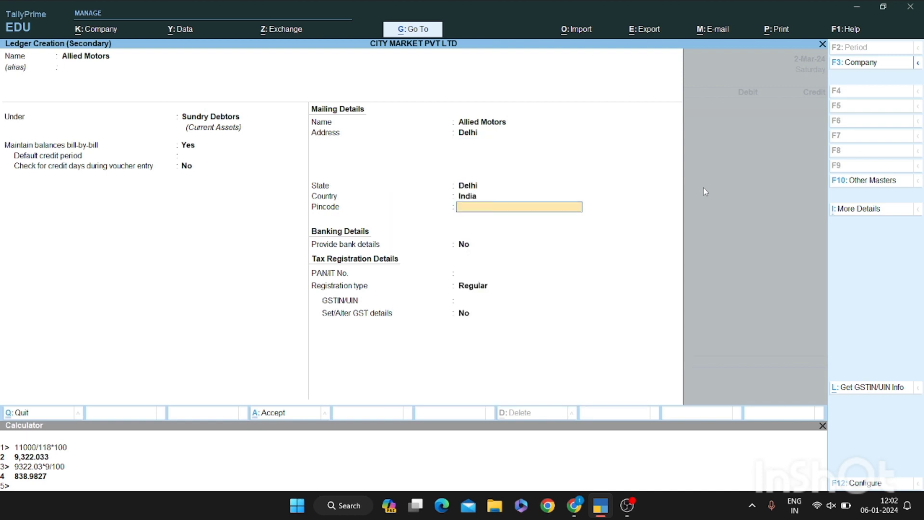
text(3261)
key(Return)
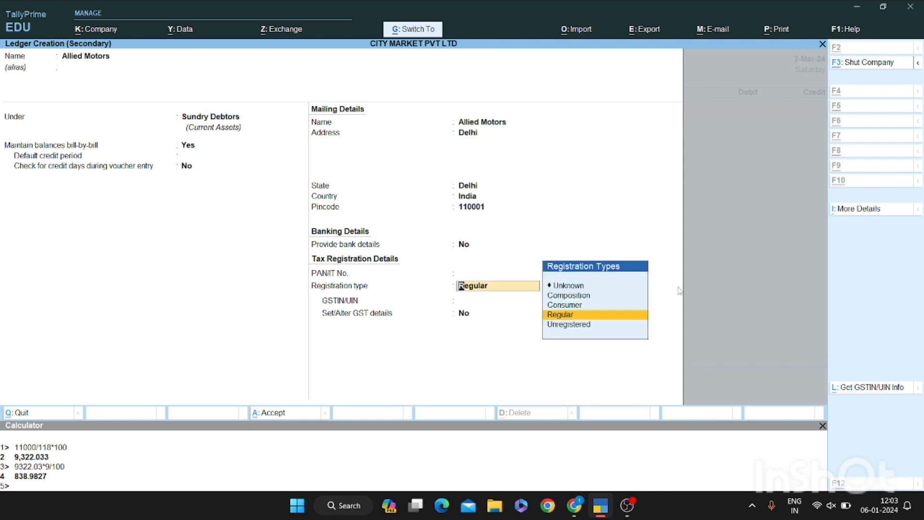
key(Return)
key(Return)
key(Return)
key(Return)
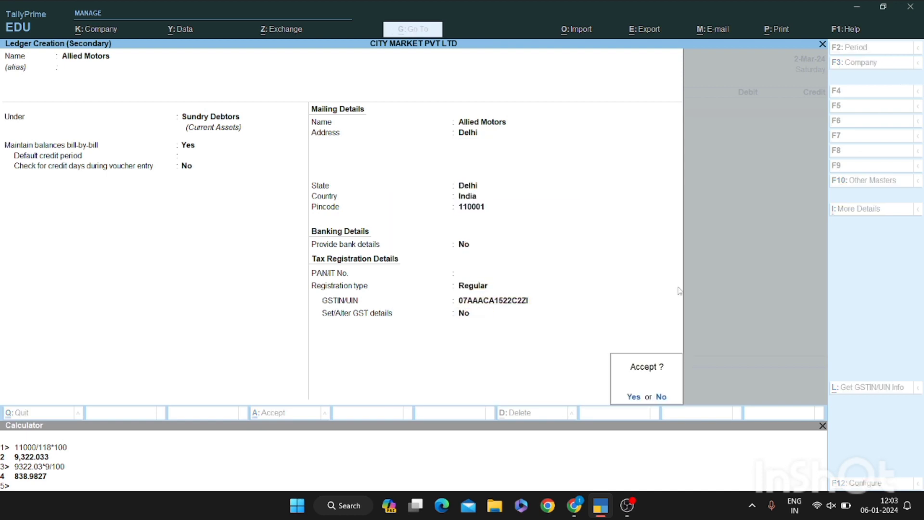
key(Return)
key(Return)
key(Return)
key(Return)
key(Return)
key(Return)
key(Return)
key(Return)
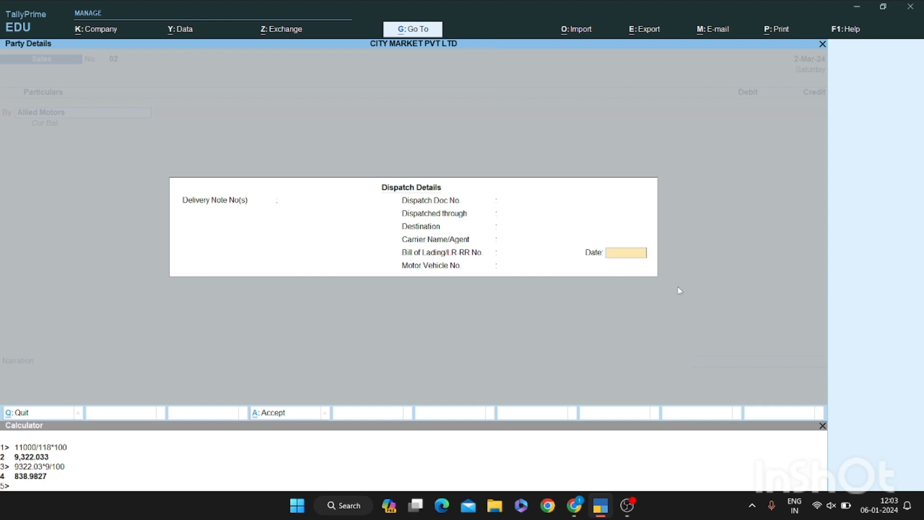
key(Return)
key(Return)
key(Return)
key(Return)
key(Return)
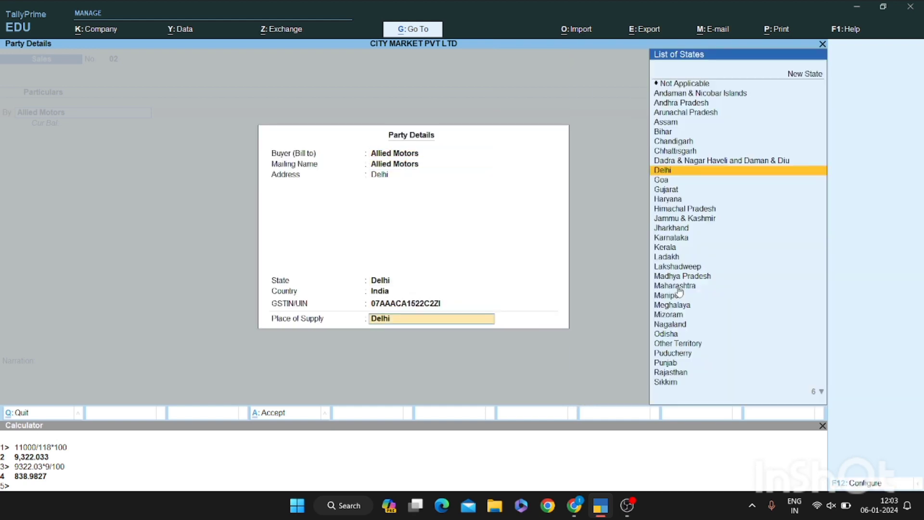
text(20500)
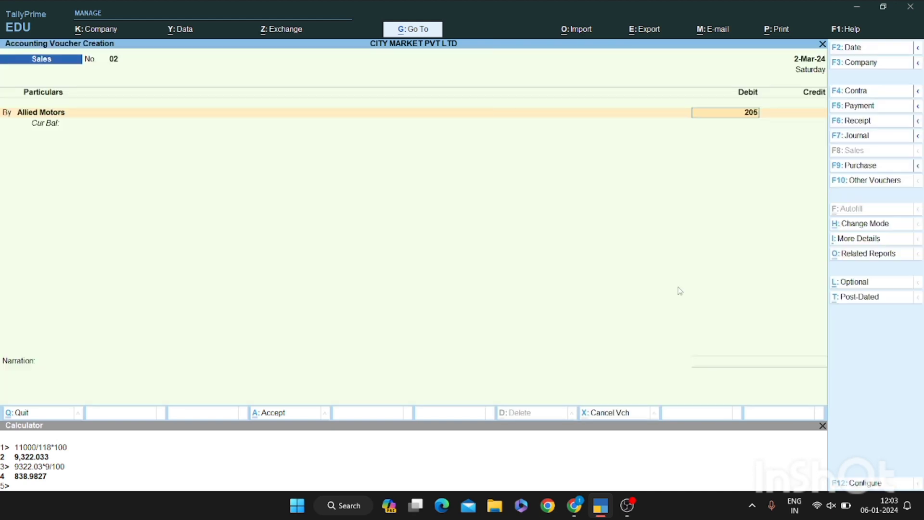
key(Return)
key(Return)
key(Return)
key(Return)
key(Return)
key(Return)
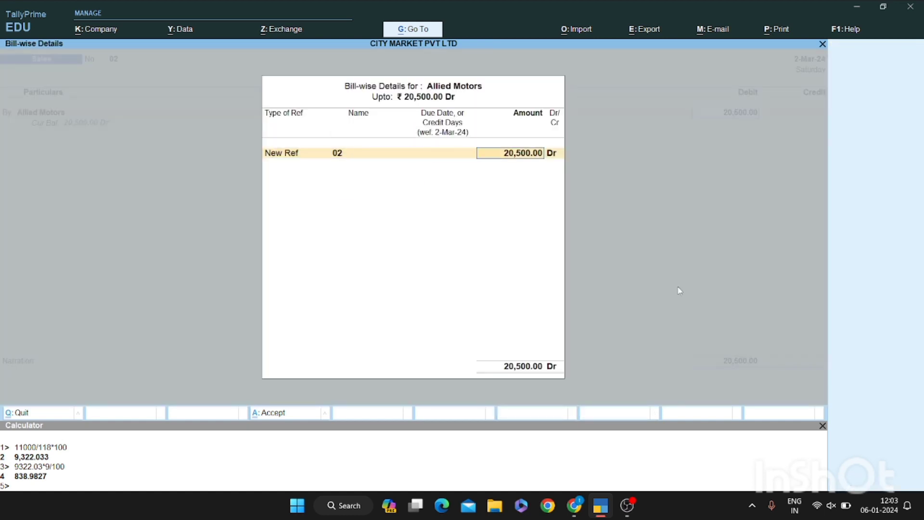
key(Down)
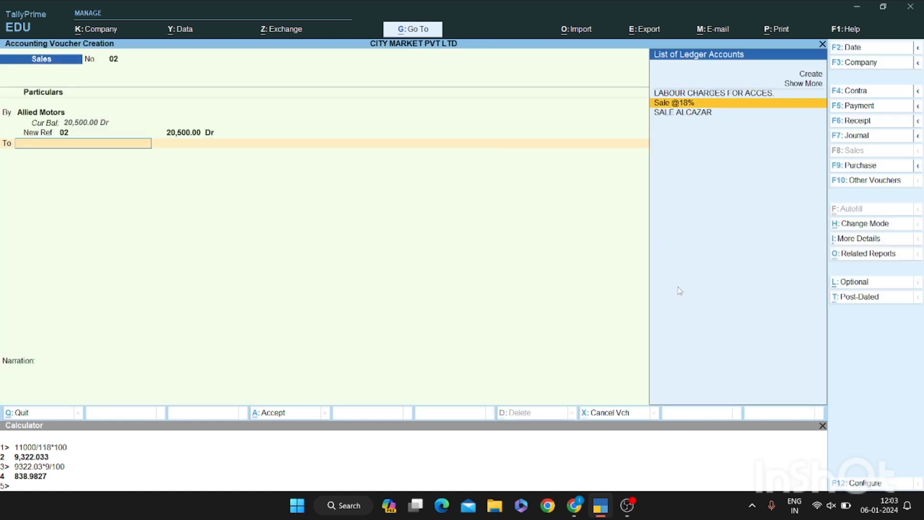
key(Return)
key(Escape)
key(ctrl+n)
text(20)
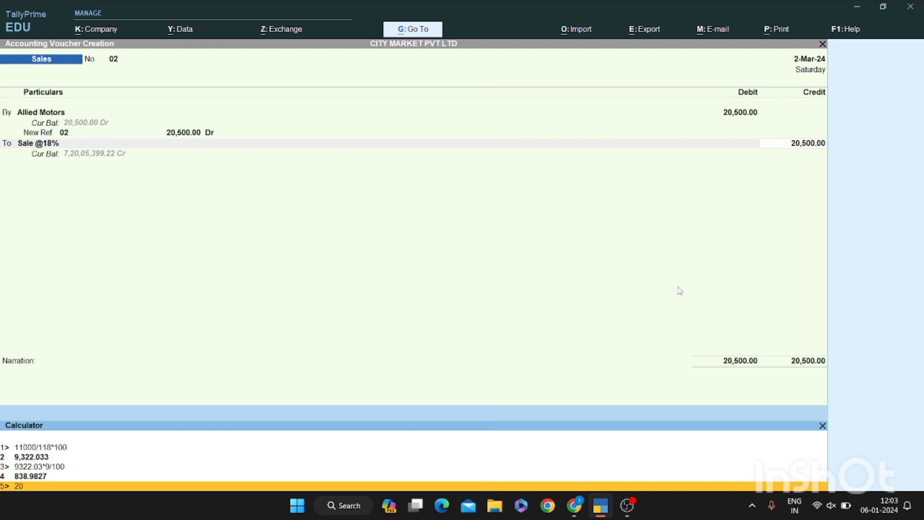
text(500/118*100)
key(Return)
key(ctrl+n)
key(Return)
Credit IGST OUTPUT 3,127.12, add narration 'bill no. 02' and save voucher 02
text(Cg)
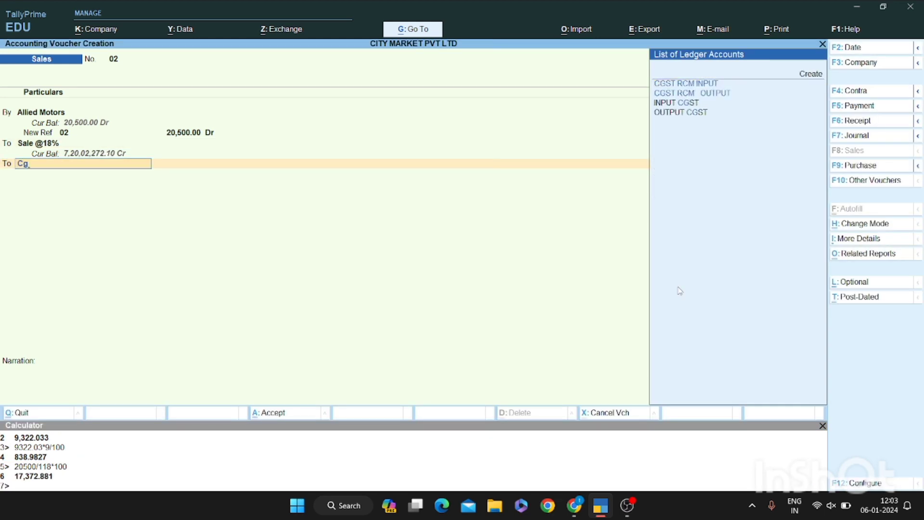
key(BackSpace)
key(BackSpace)
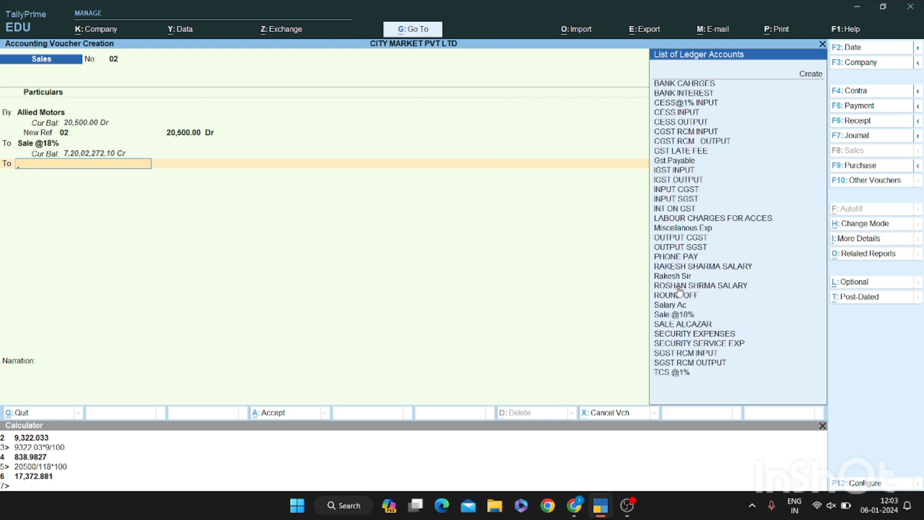
text(igst)
key(Down)
key(Return)
key(Return)
key(Return)
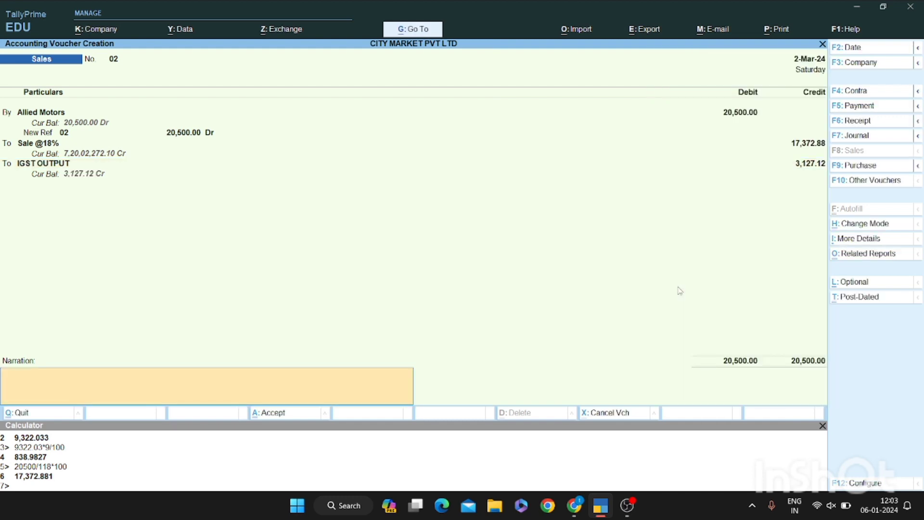
text(bill no. 02)
key(Return)
key(Return)
key(Escape)
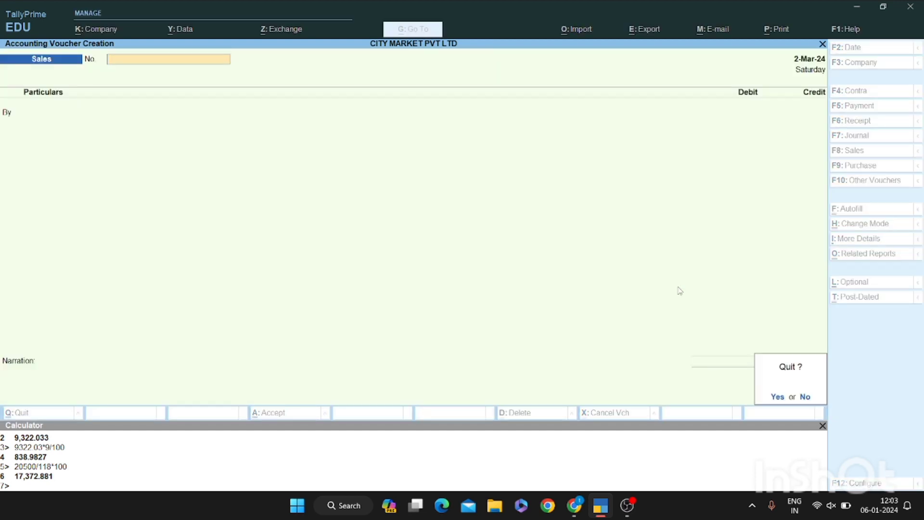
key(Escape)
key(Escape)
key(n)
key(alt+F2)
key(Return)
key(Return)
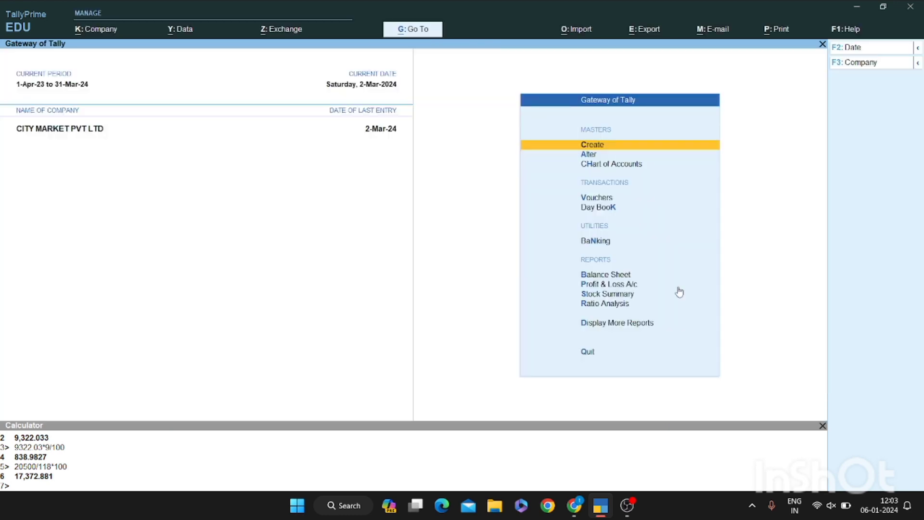
key(p)
key(Right)
key(Return)
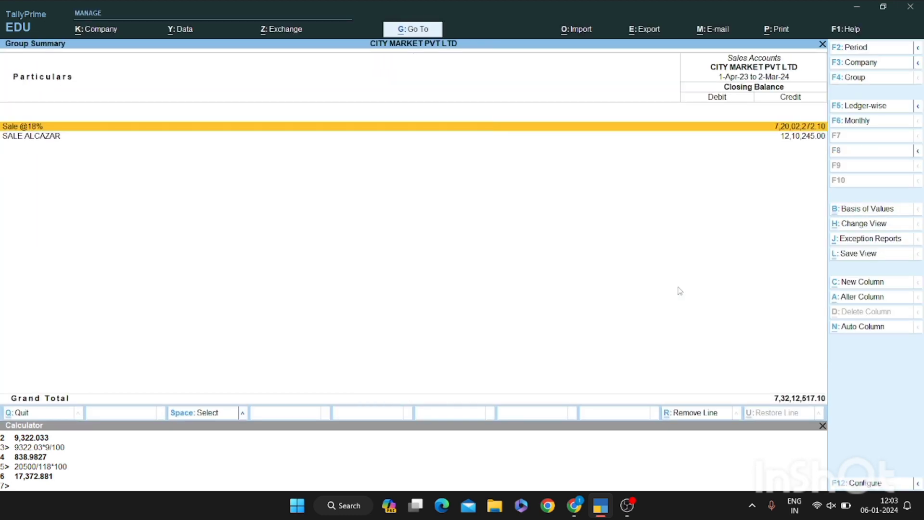
key(Down)
key(Up)
key(Return)
key(Return)
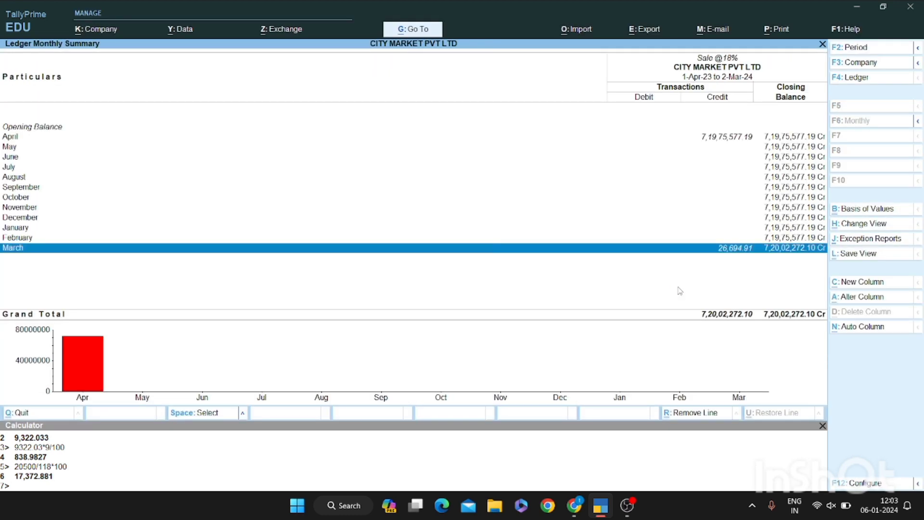
Step through sales vouchers 01 and 02, then exit to the Gateway of Tally
key(Down)
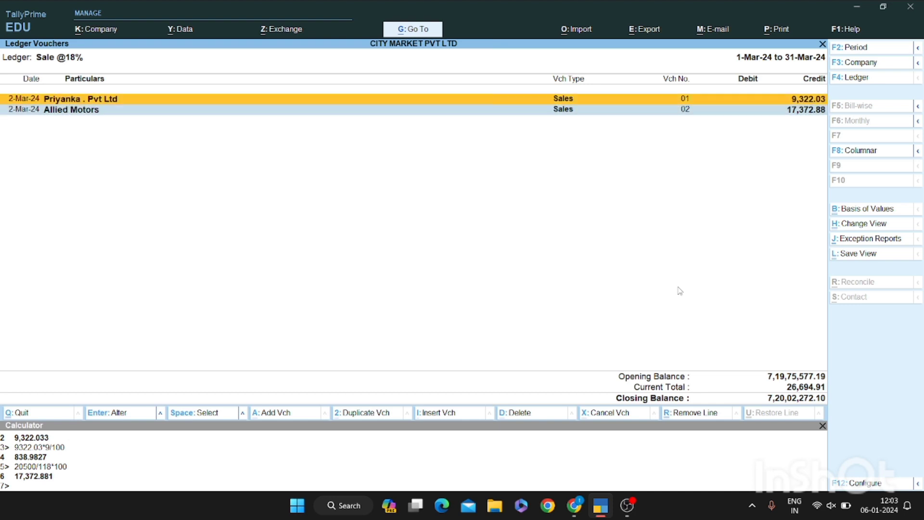
key(Up)
key(Down)
key(Up)
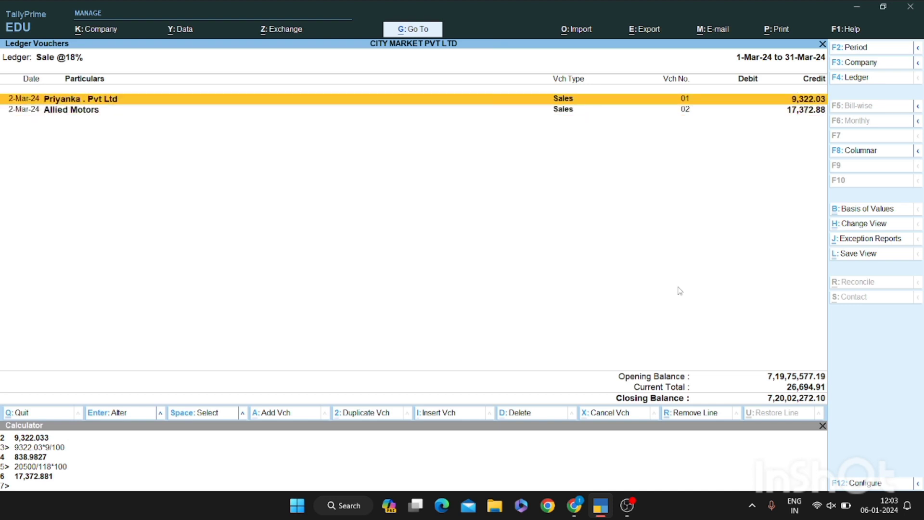
key(Down)
key(Up)
key(Down)
key(Up)
key(Down)
key(Up)
key(Down)
key(Up)
key(Escape)
key(Escape)
key(Escape)
key(Escape)
key(Escape)
key(Escape)
key(Escape)
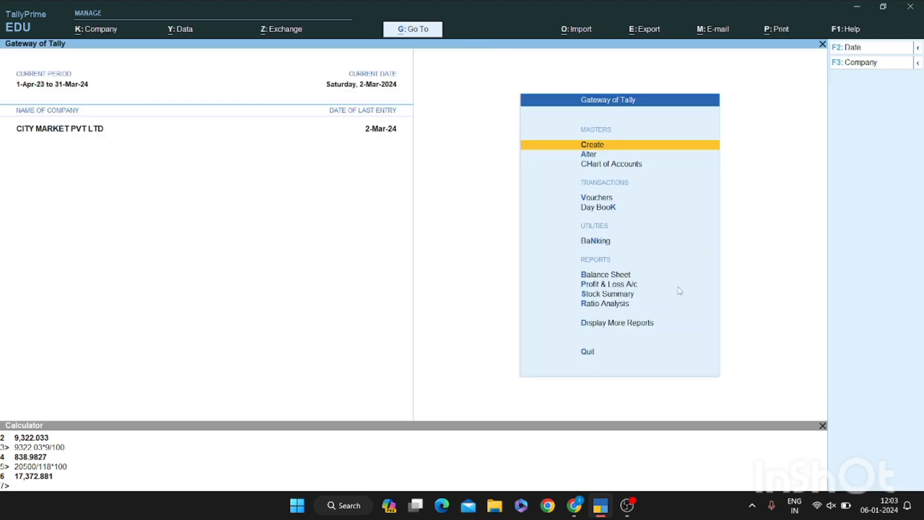
Look over the list of companies and close it without switching company
key(XF86MonBrightnessDown)
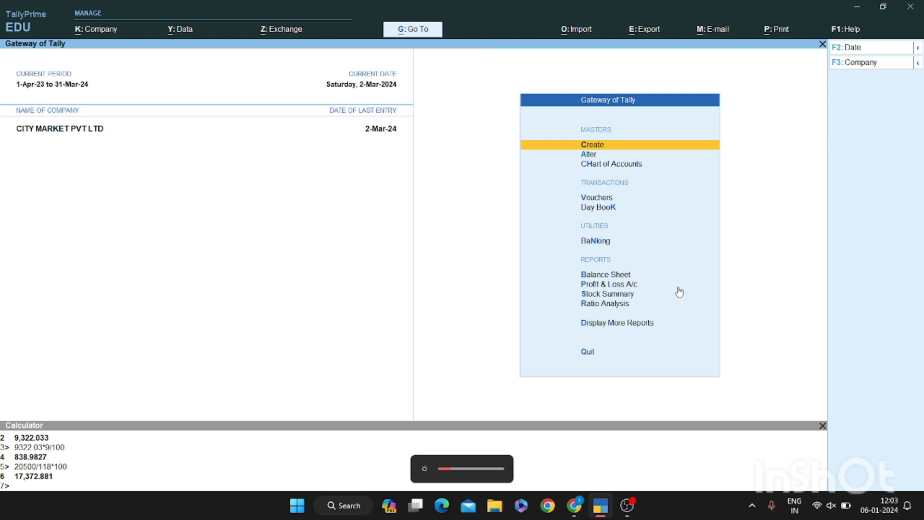
key(F3)
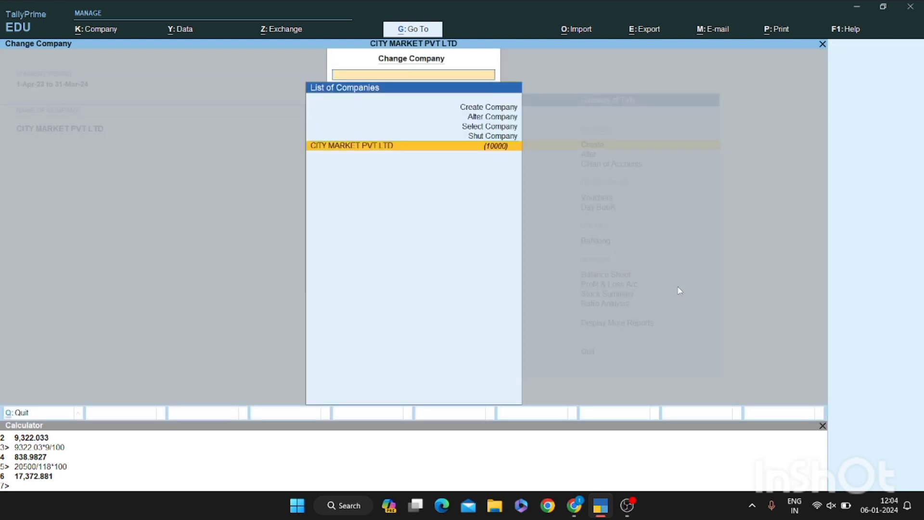
key(Escape)
key(F3)
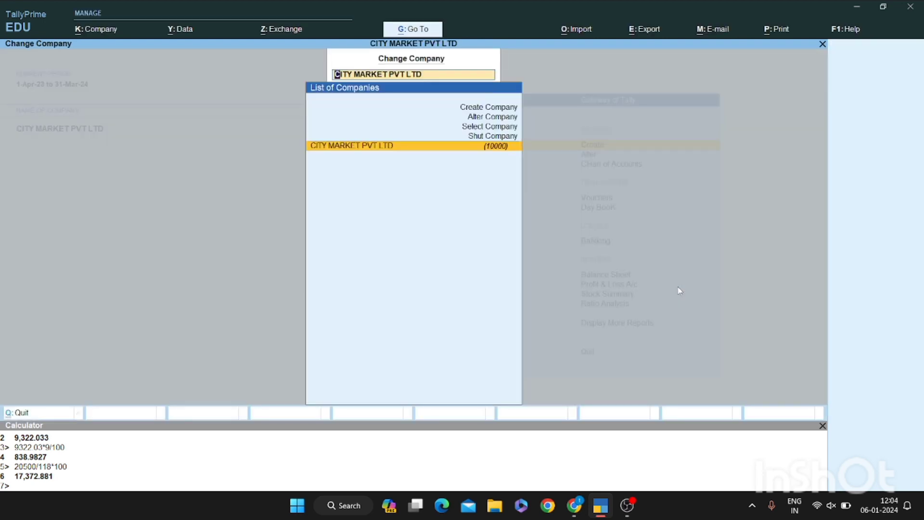
key(BackSpace)
key(Escape)
Keep the full-year period and view the Balance Sheet and Profit & Loss account
key(XF86MonBrightnessDown)
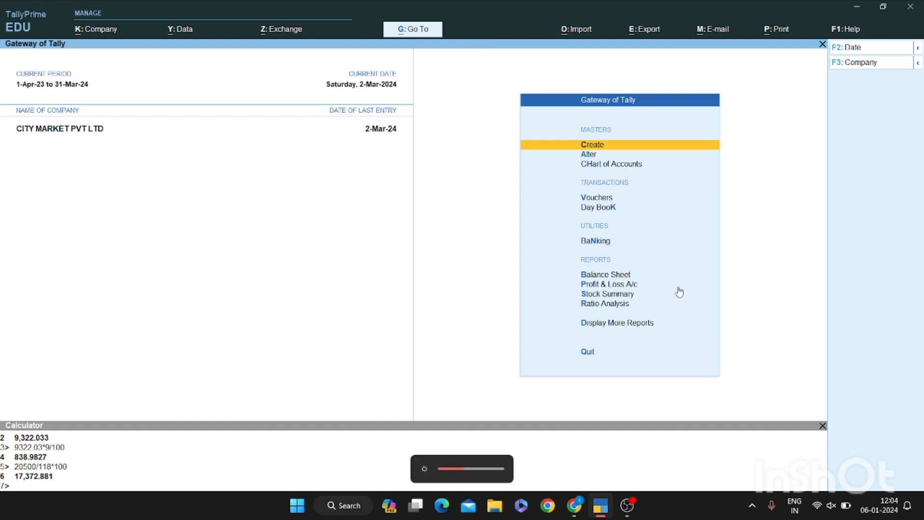
key(alt+F2)
key(Return)
key(Return)
key(b)
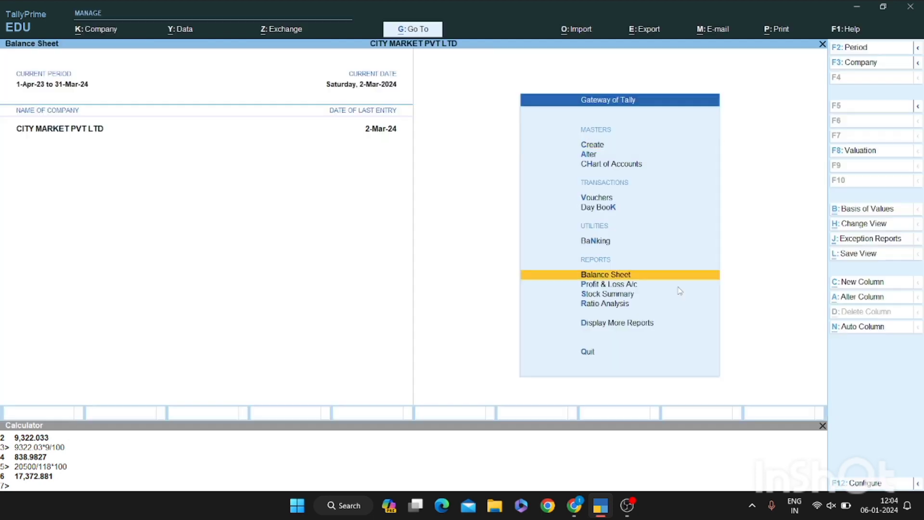
key(Down)
key(Down)
key(Down)
key(Return)
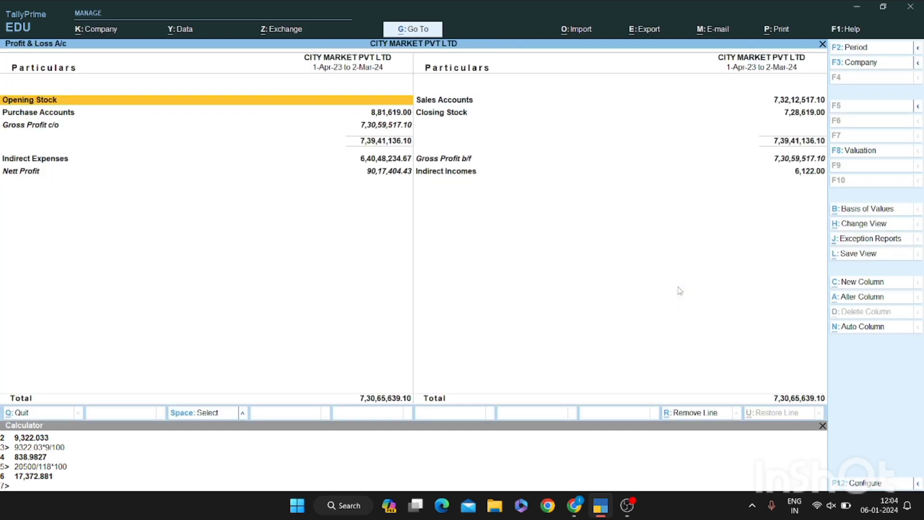
key(Right)
key(Escape)
key(Escape)
key(Escape)
key(Escape)
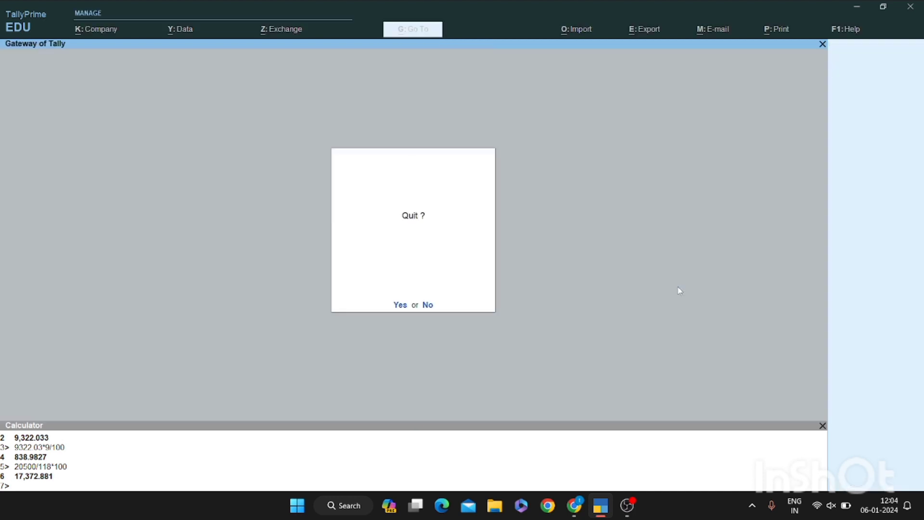
Go to Display More Reports > GST Reports and open GSTR-1
key(d)
key(g)
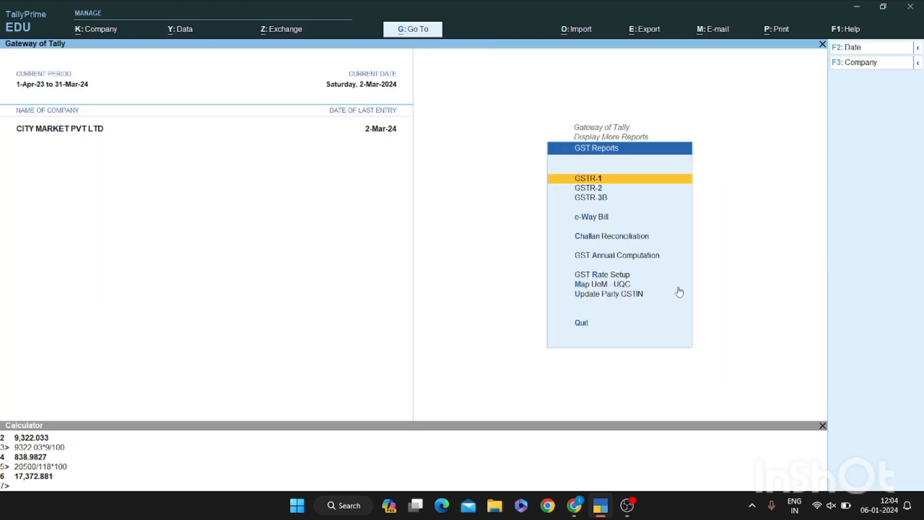
key(Escape)
key(Escape)
key(Escape)
key(Escape)
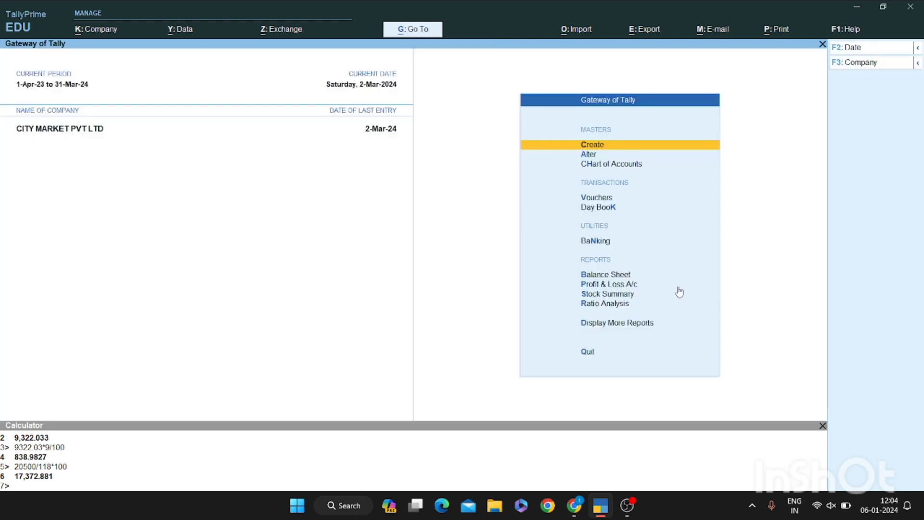
key(d)
key(g)
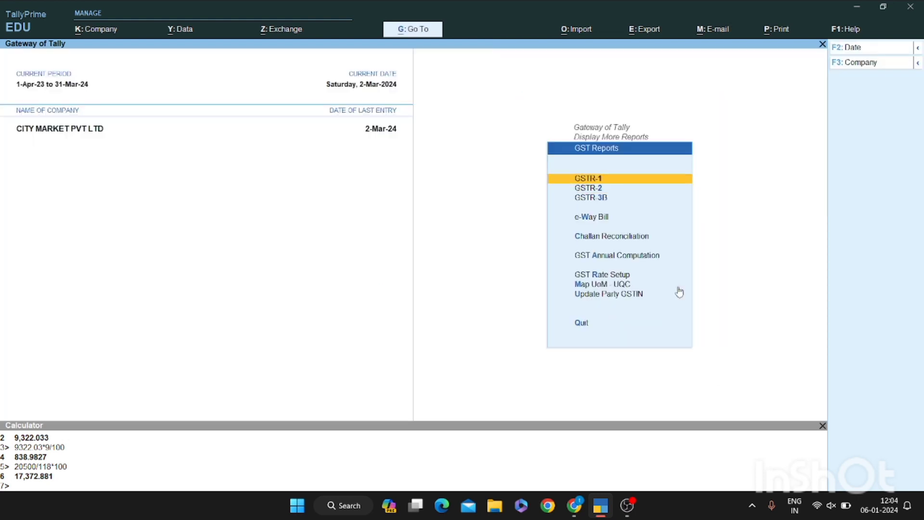
key(Return)
Change the GSTR-1 period so it starts on 1-3-2024
key(F2)
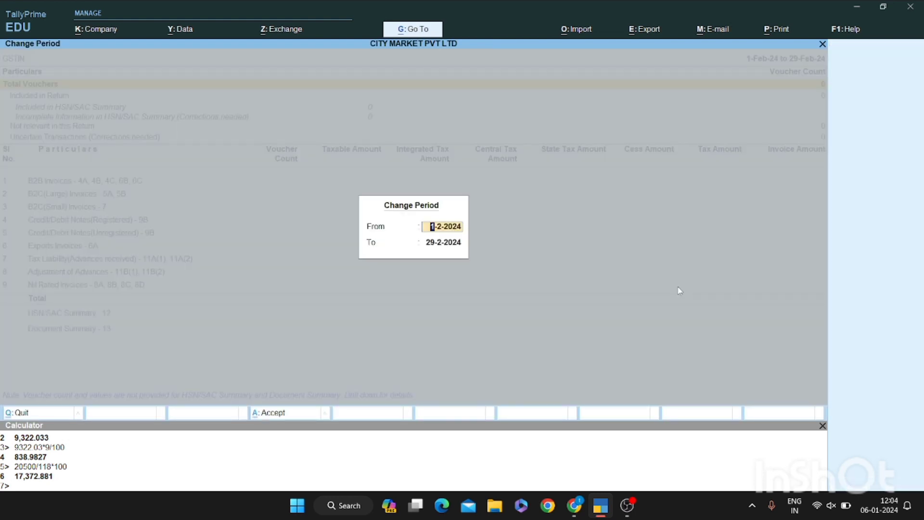
text(1-3)
key(Return)
text(1)
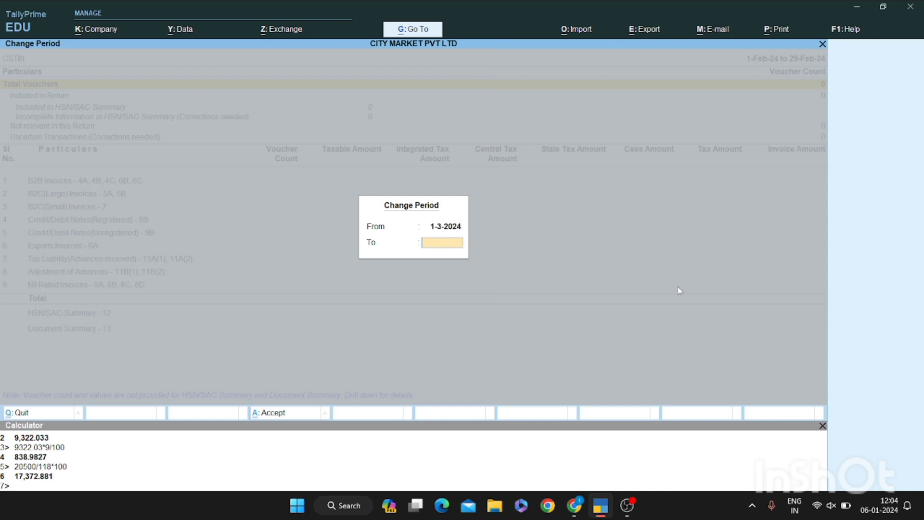
text(31.3)
Drill into Uncertain Transactions down to the tax rate/tax type not specified exception
key(Down)
key(Down)
key(Down)
key(Down)
key(Down)
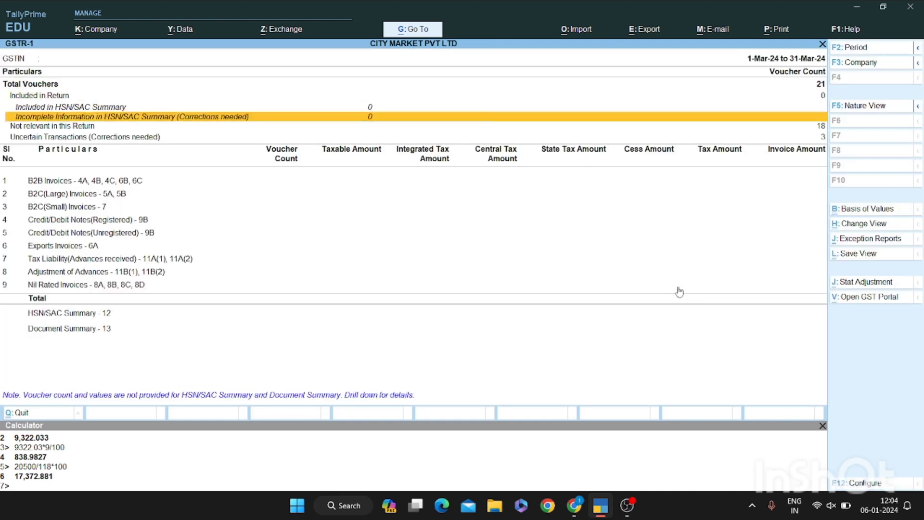
key(Return)
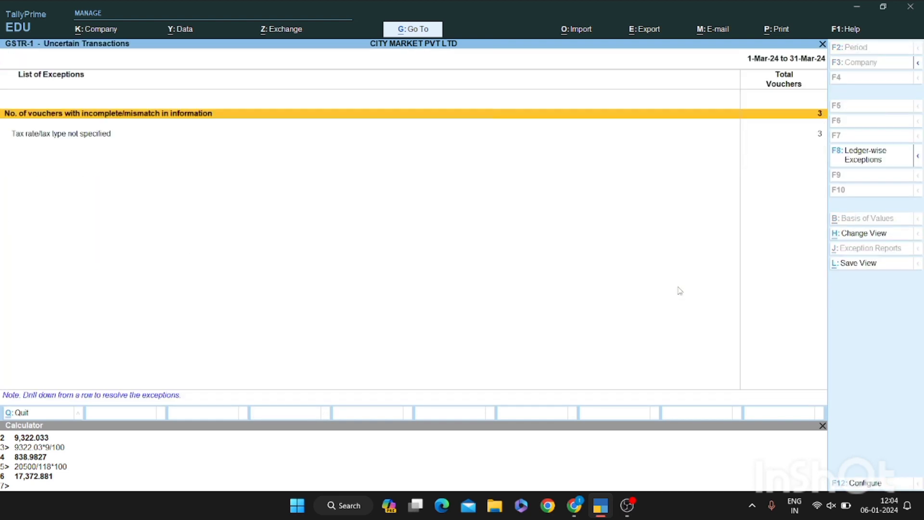
key(Down)
key(Return)
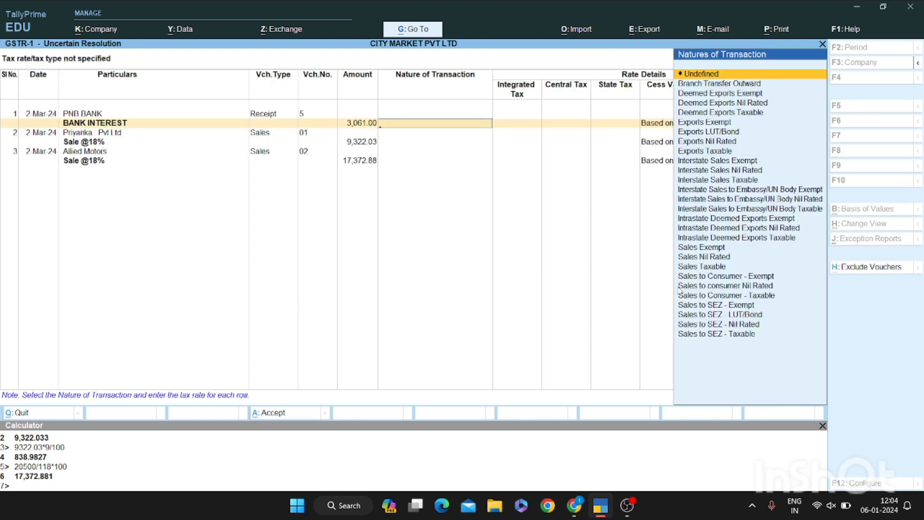
key(Escape)
key(Return)
Leave the resolution screen, list the three vouchers, and open sales voucher 01
key(Escape)
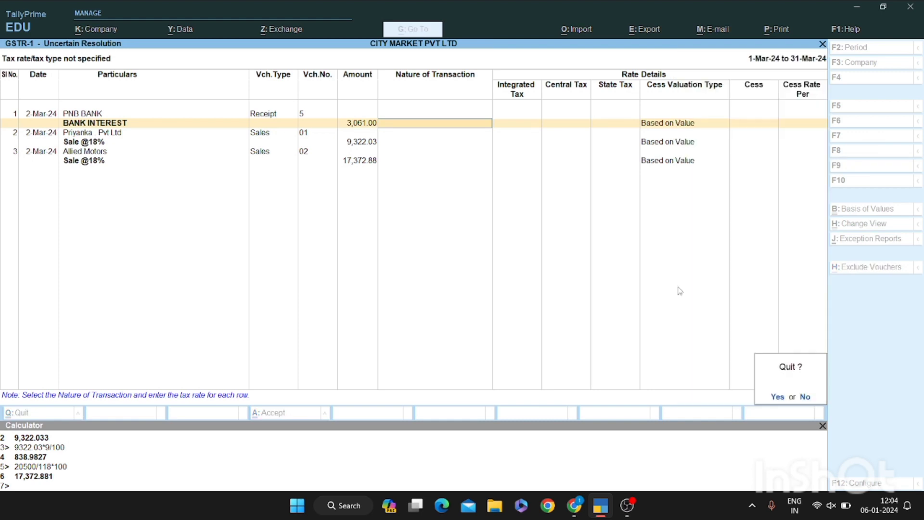
key(y)
key(Return)
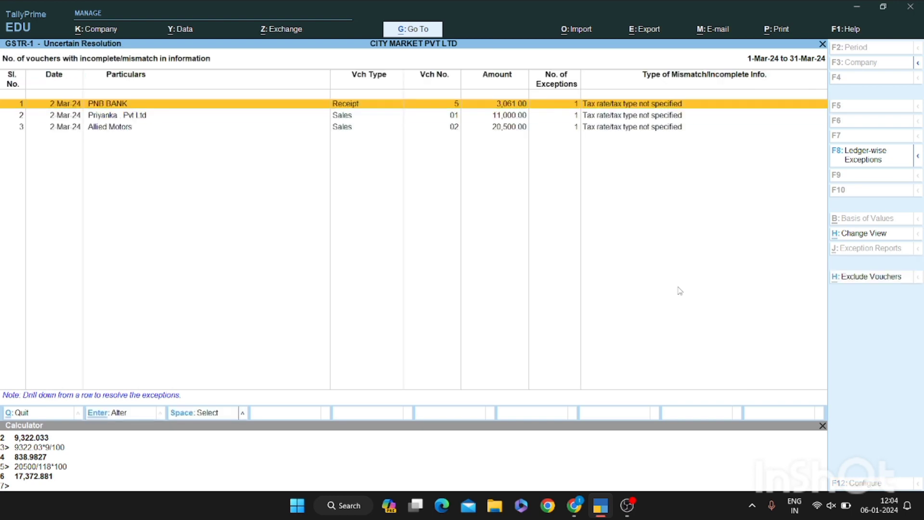
key(Down)
key(Return)
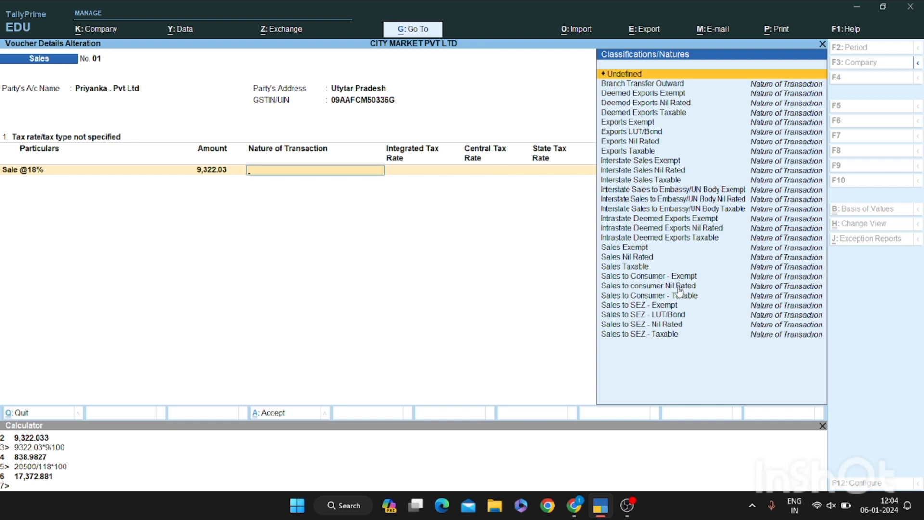
Set voucher 01 to Sales Taxable with 18% IGST, 9% CGST, 9% SGST and 0 cess
text(Taxa)
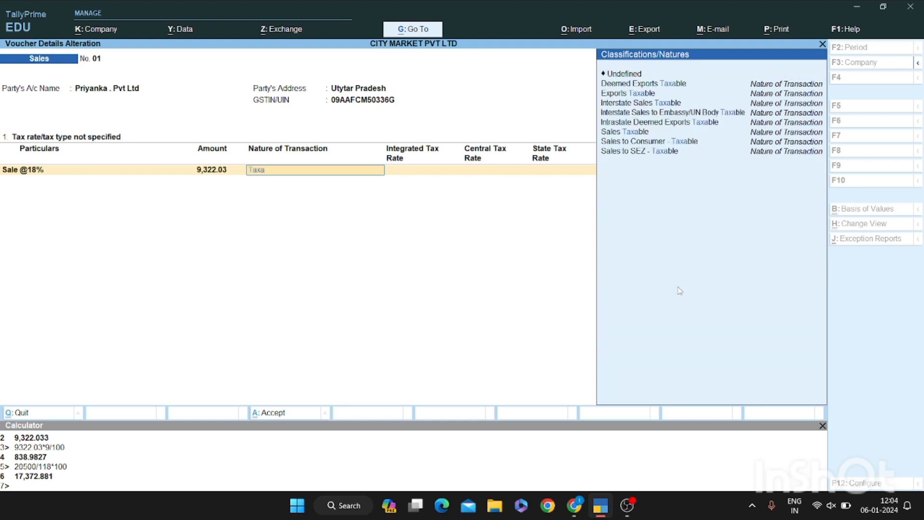
key(Down)
key(Down)
key(Down)
key(Down)
key(Down)
key(Down)
key(Return)
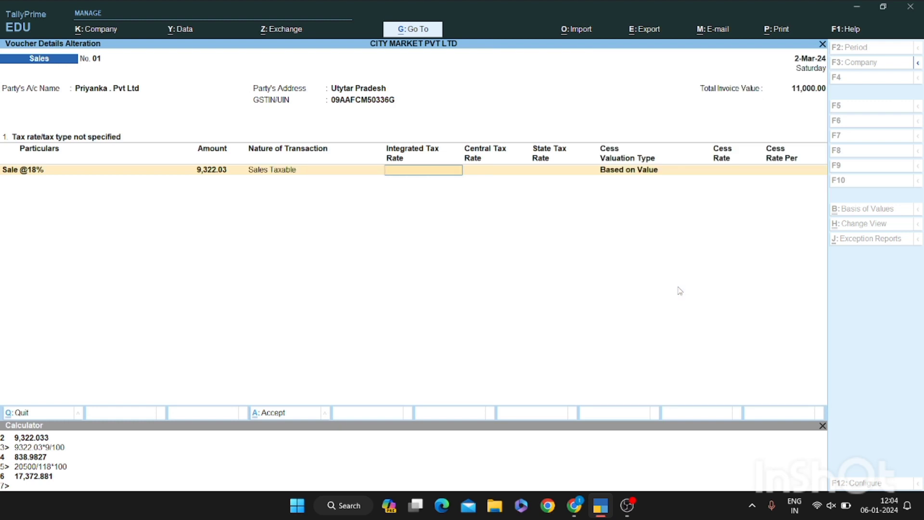
text(1)
key(BackSpace)
text(18)
key(Return)
text(9)
key(Return)
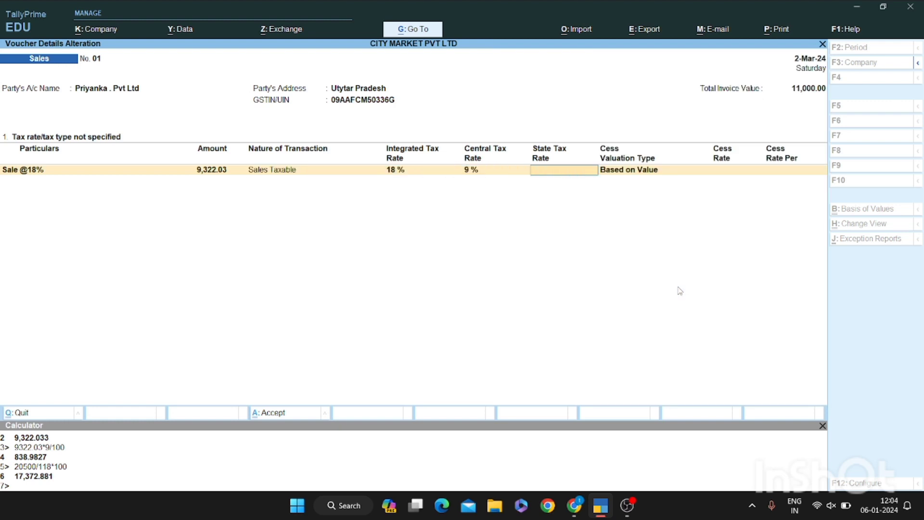
text(9)
key(Return)
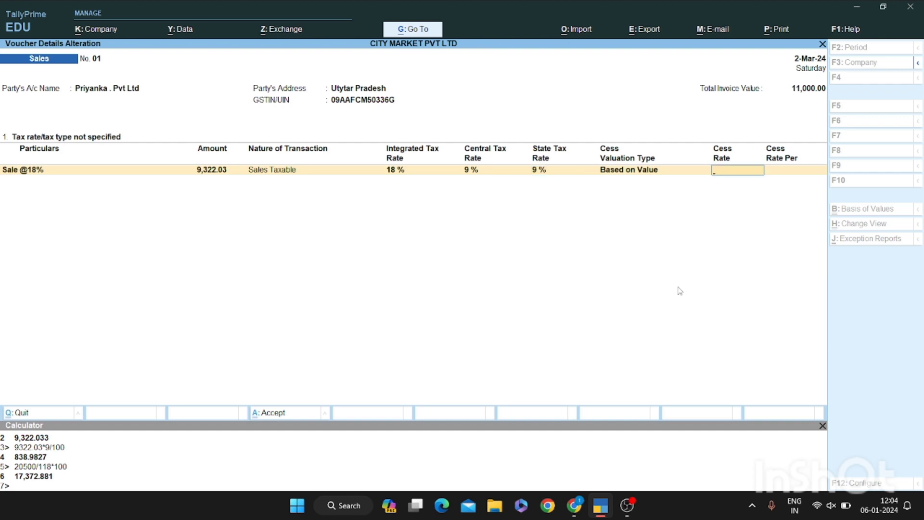
text(0)
key(Return)
key(Return)
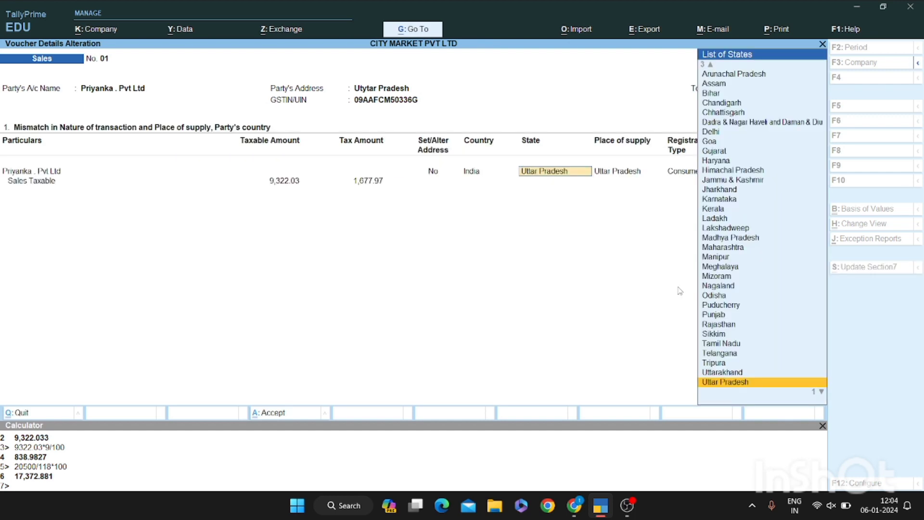
Keep Uttar Pradesh as place of supply and quit voucher 01's correction without saving
key(Return)
key(Return)
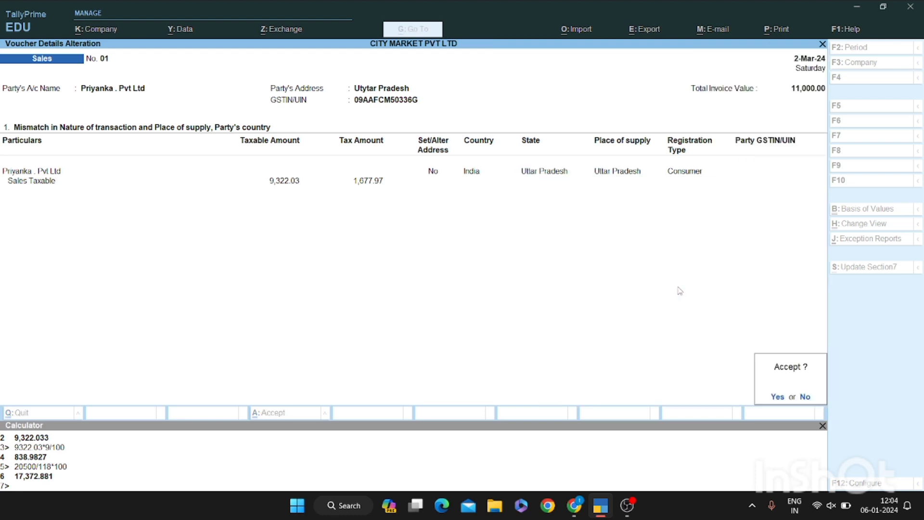
key(n)
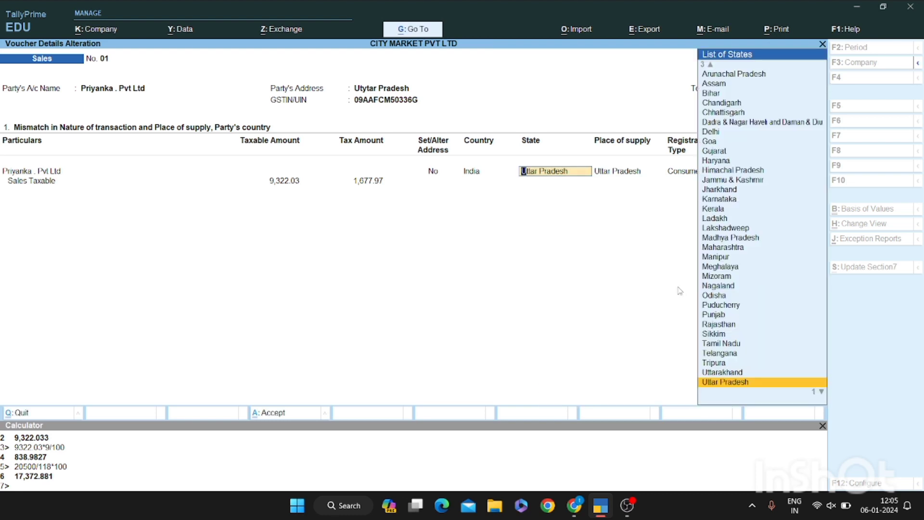
key(Return)
key(Return)
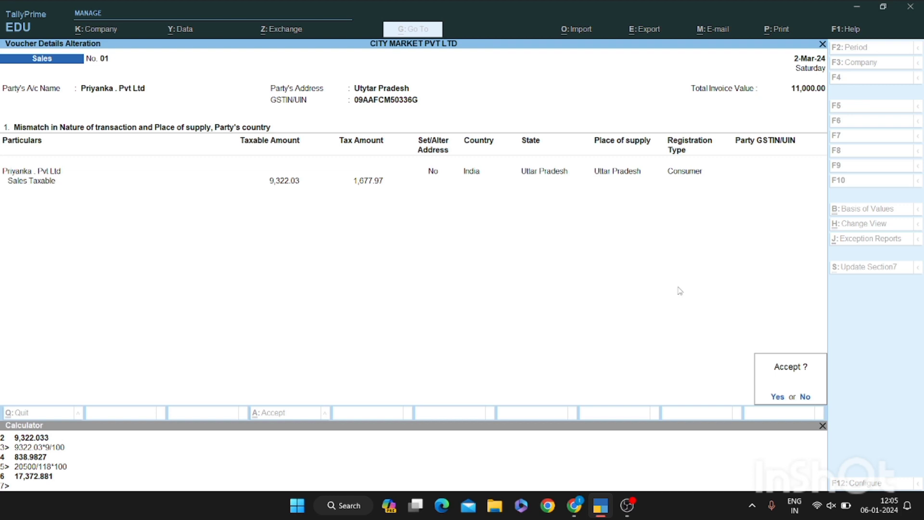
key(n)
key(BackSpace)
key(Escape)
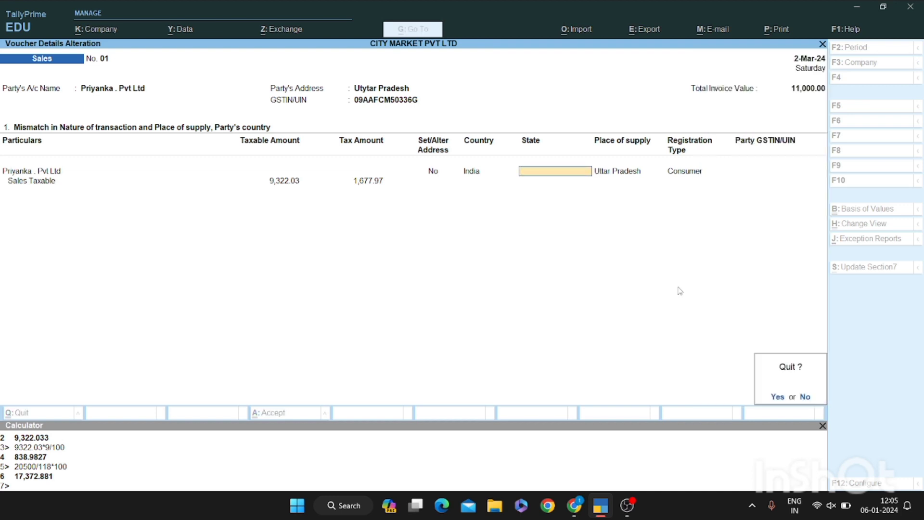
key(y)
Return to the exception types and open the place-of-supply mismatch details
key(Down)
key(Up)
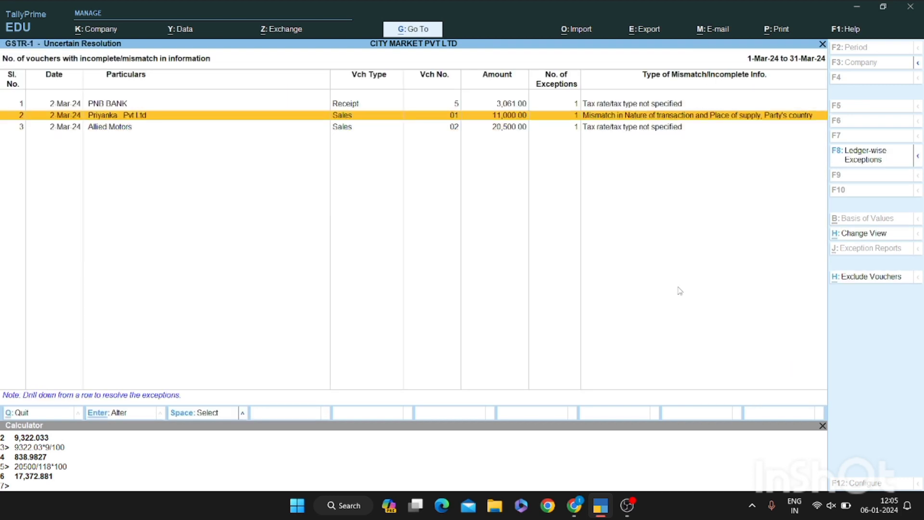
key(Down)
key(Up)
key(Return)
key(Down)
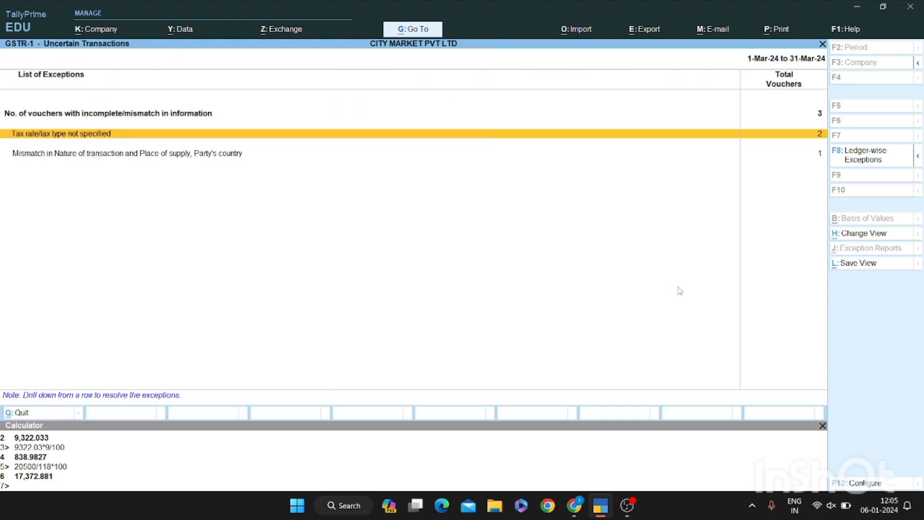
key(Down)
key(Return)
Try marking the 11,000.00 voucher and resolving it by state, then back out
key(space)
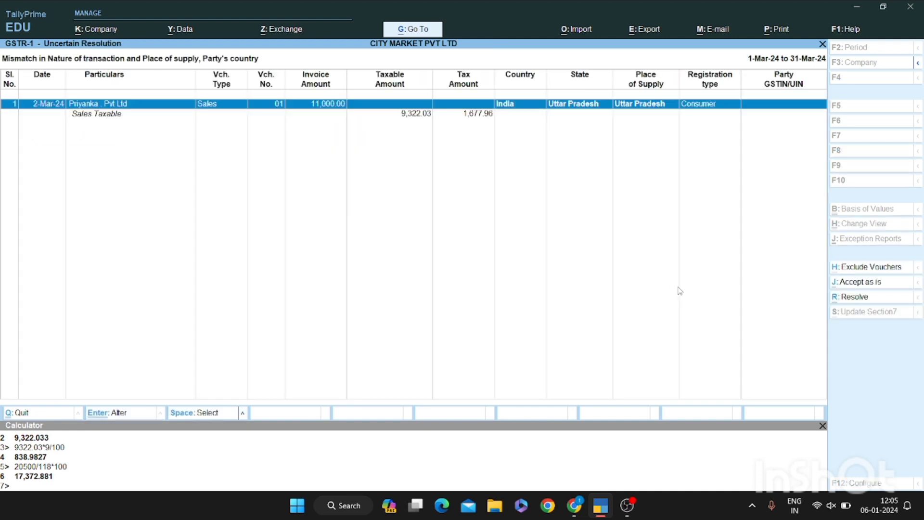
key(space)
key(alt+r)
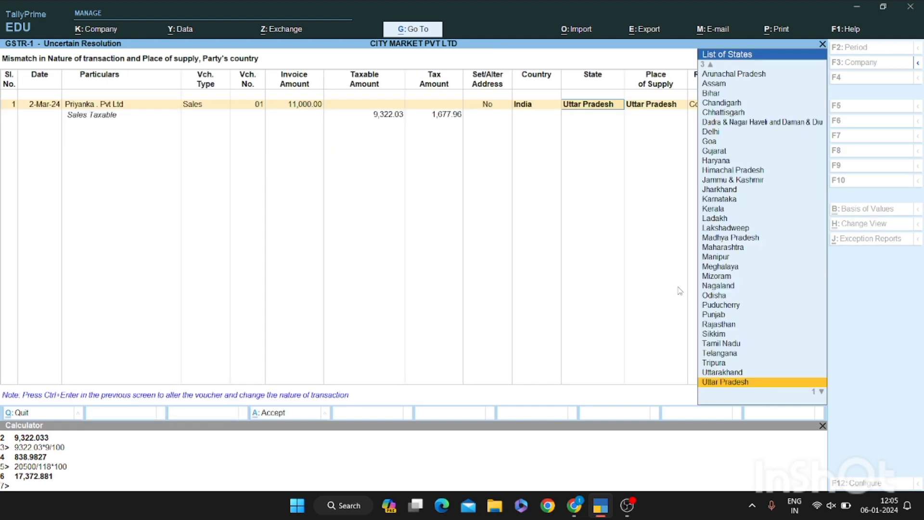
key(Escape)
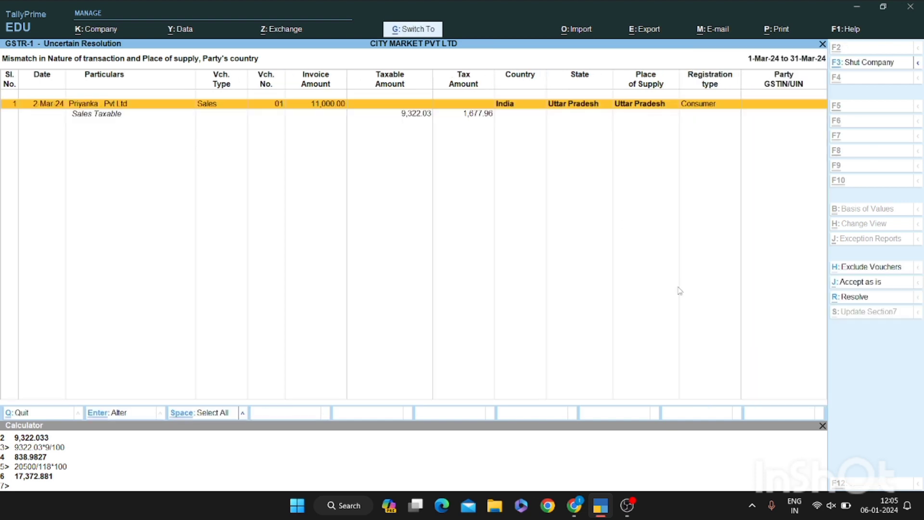
Alter voucher 01 keeping its party, dispatch and consignee details, then accept modified tax details
key(ctrl+Return)
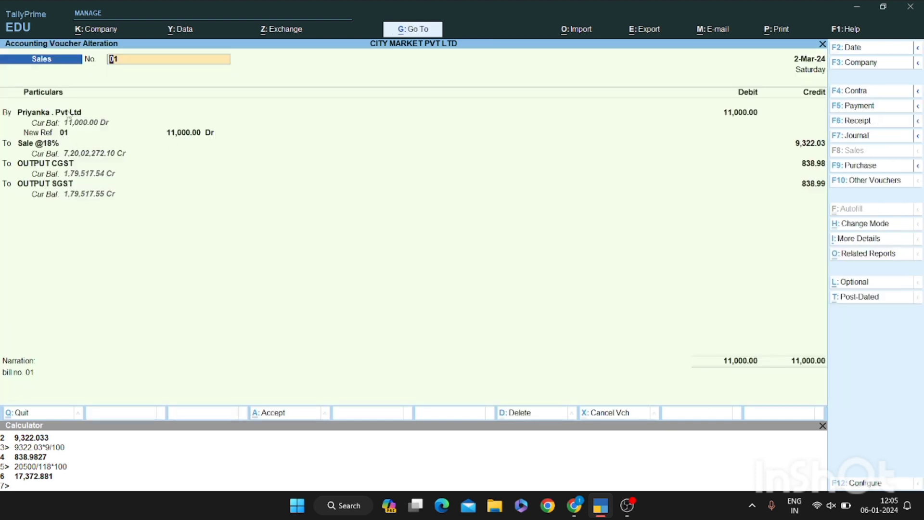
click(69, 114)
key(Return)
key(Return)
key(Return)
key(Return)
key(Return)
key(Return)
key(Return)
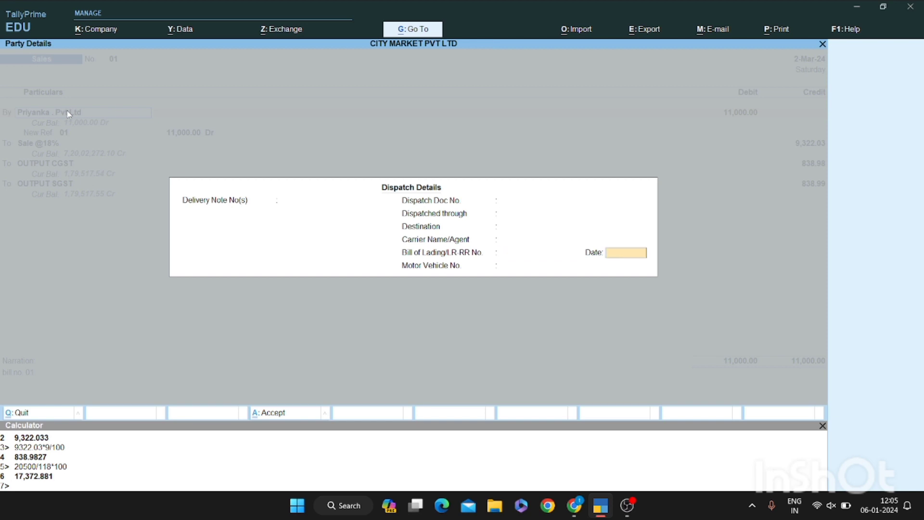
key(Return)
key(Return)
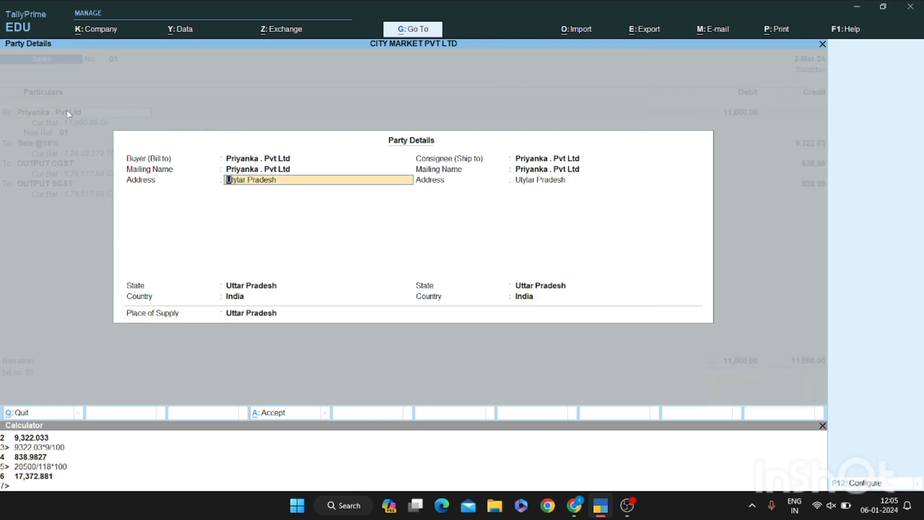
key(Return)
key(Return)
key(Return)
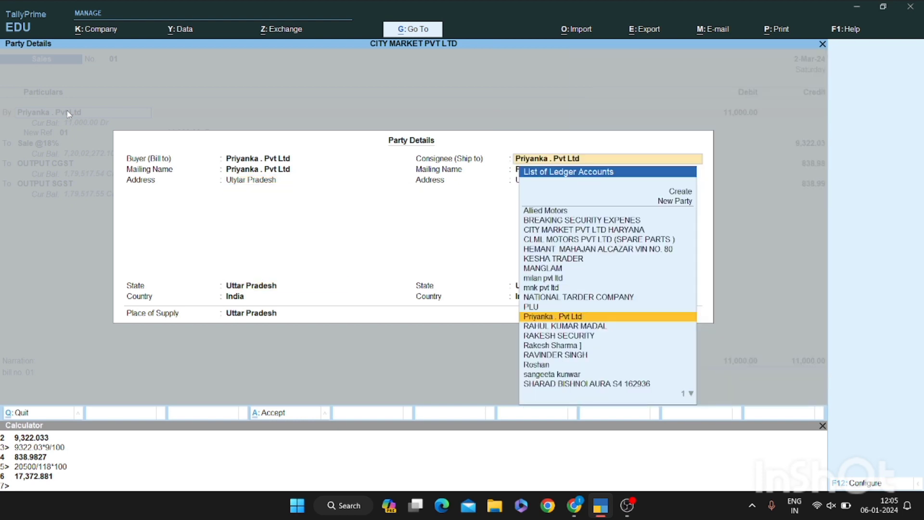
key(Return)
key(Return)
key(Return)
key(Return)
key(Return)
key(Return)
key(Return)
key(Return)
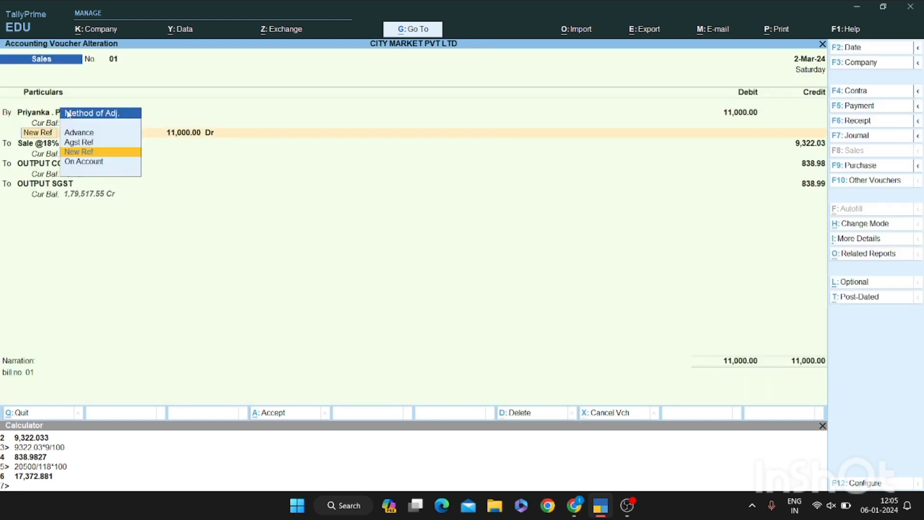
key(Return)
key(Return)
key(Return)
key(Return)
key(Return)
key(Return)
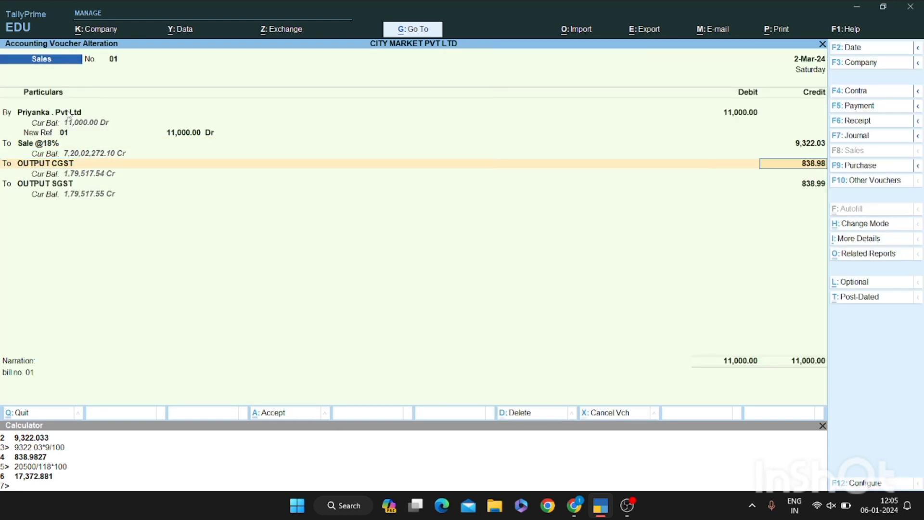
key(Return)
key(Return)
key(Return)
key(y)
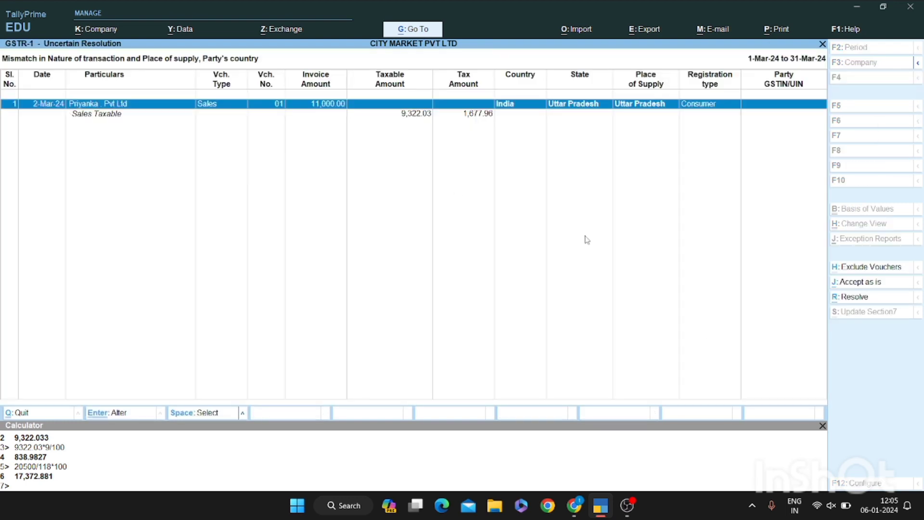
Accept the 11,000.00 voucher's place-of-supply mismatch as is, skipping validation
click(864, 284)
key(y)
key(Escape)
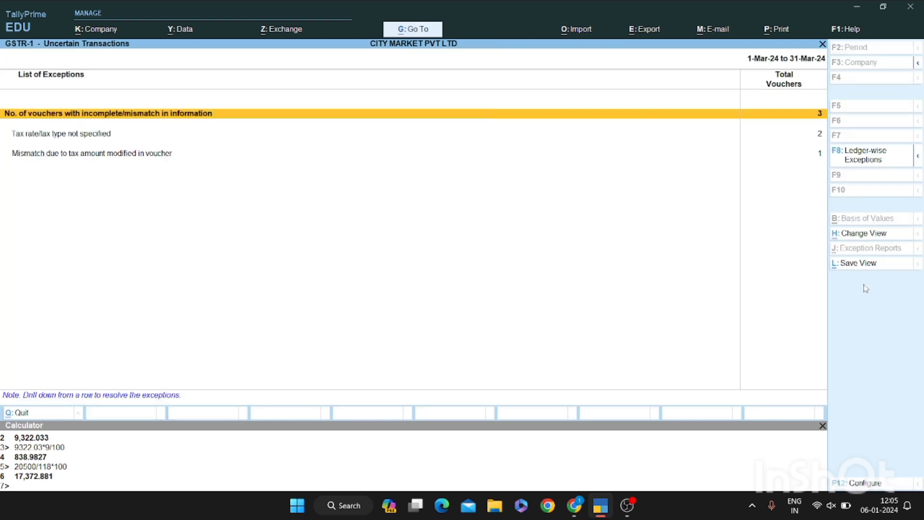
Accept the voucher's tax amount mismatch as is and return to the GSTR-1 summary
key(Down)
key(Up)
key(Down)
key(Down)
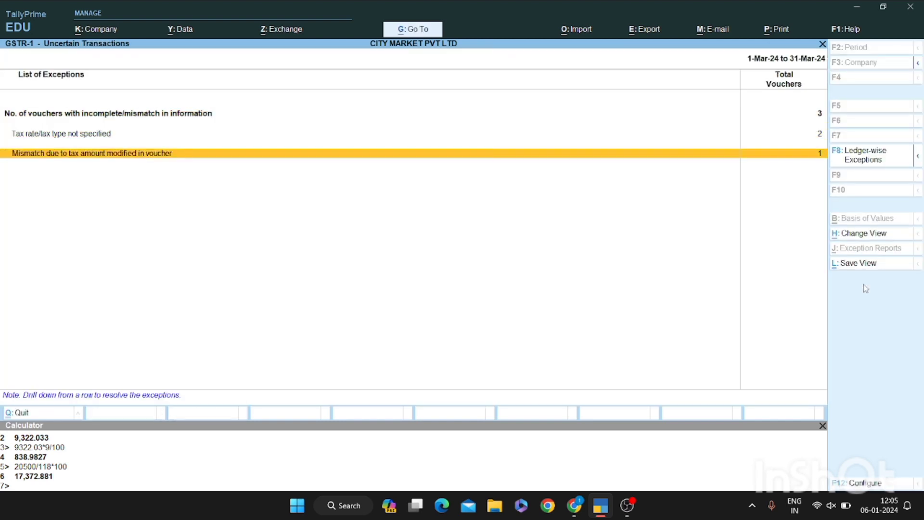
key(Return)
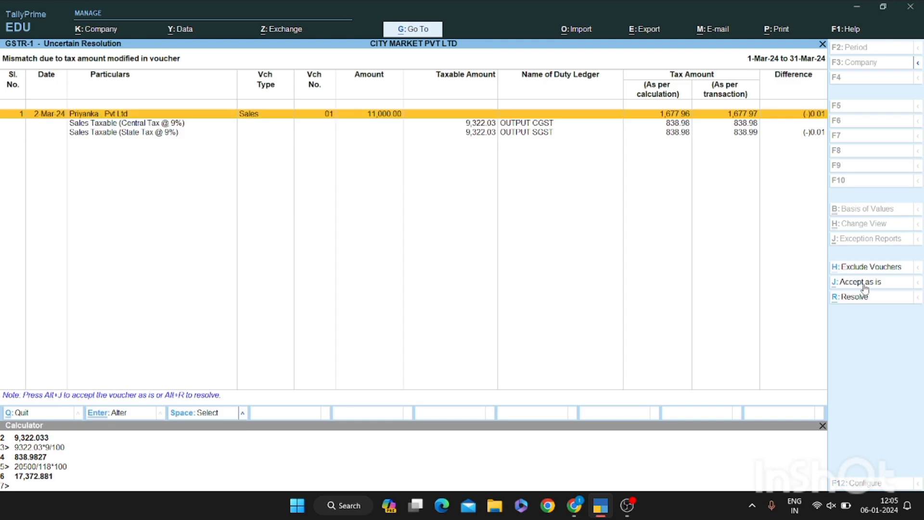
key(space)
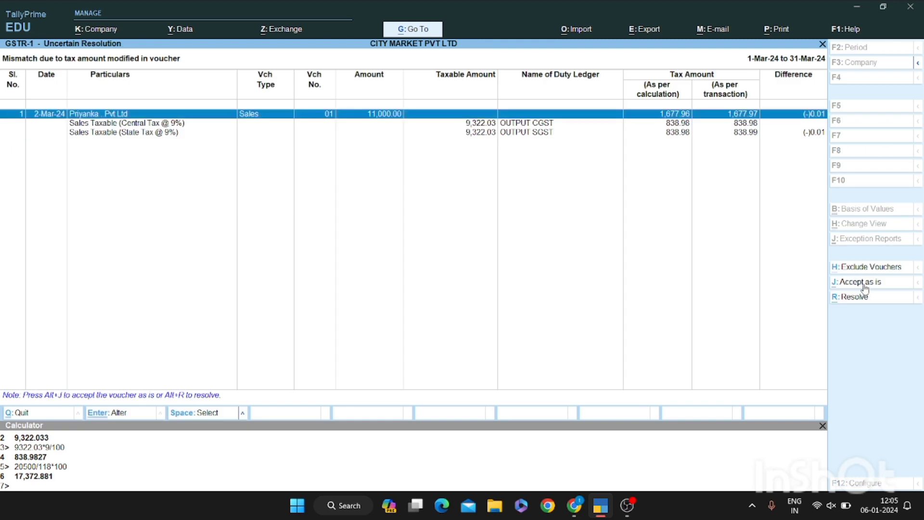
click(863, 283)
key(y)
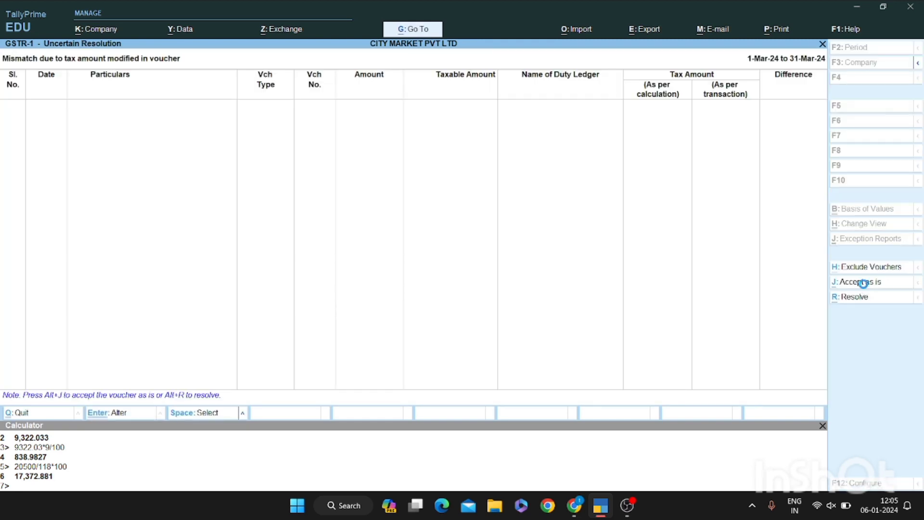
key(Down)
key(Return)
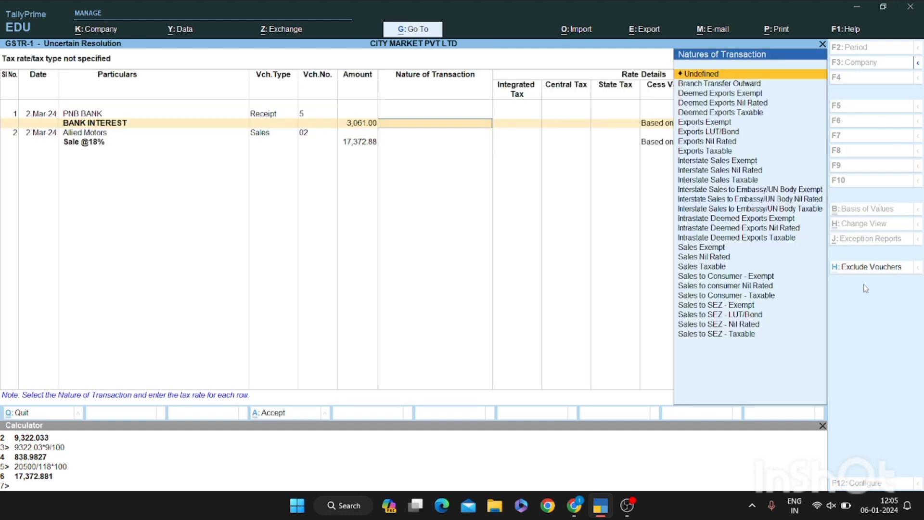
key(Escape)
key(Escape)
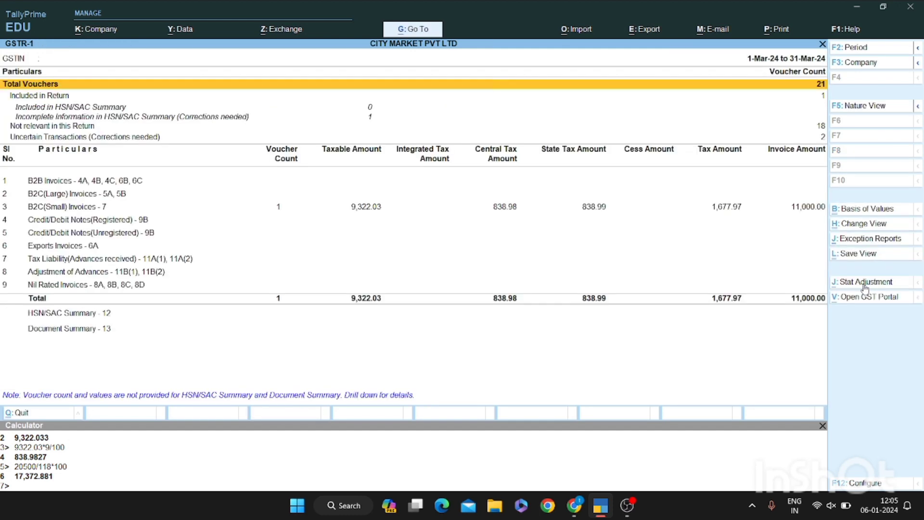
Open Uncertain Transactions and select the Allied Motors voucher for correction
key(Down)
key(Down)
key(Down)
key(Down)
key(Down)
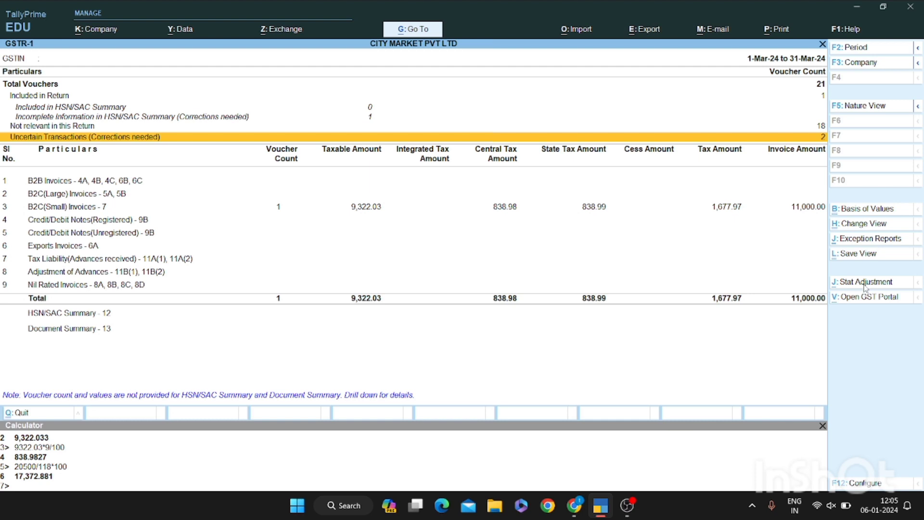
key(Return)
key(Return)
key(Down)
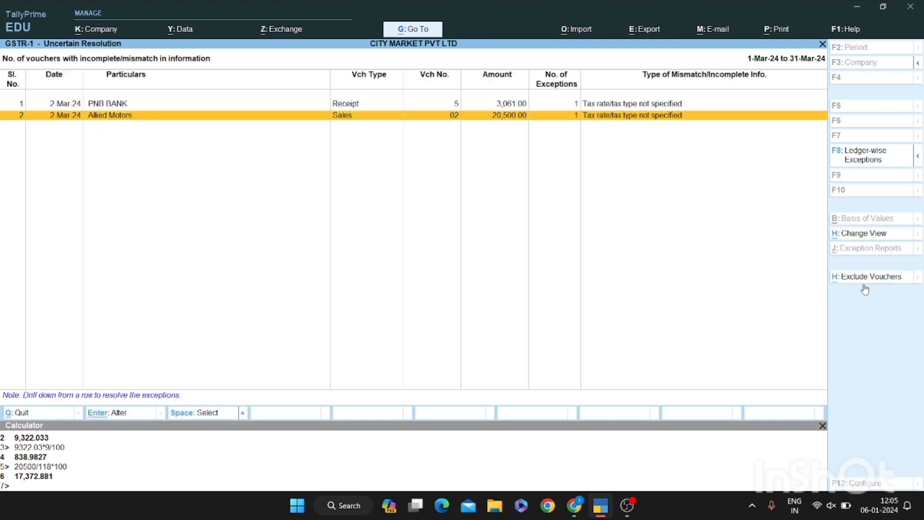
key(space)
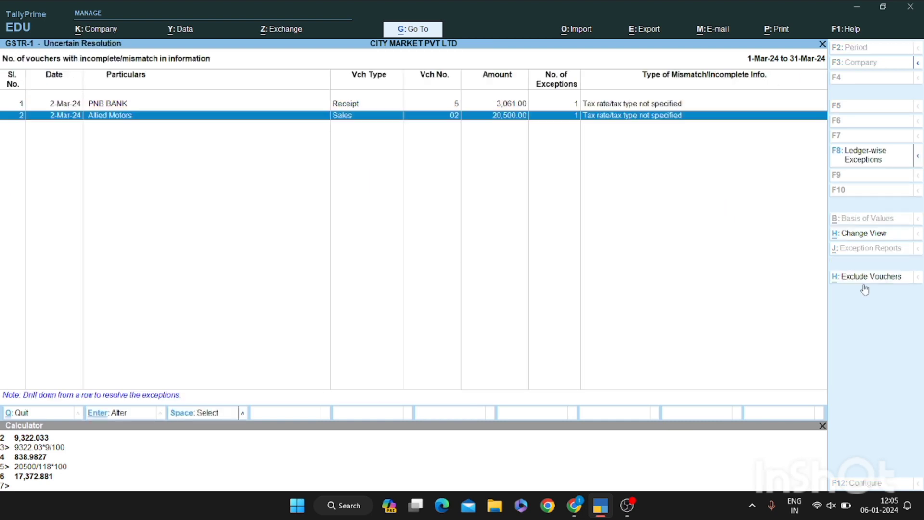
key(Return)
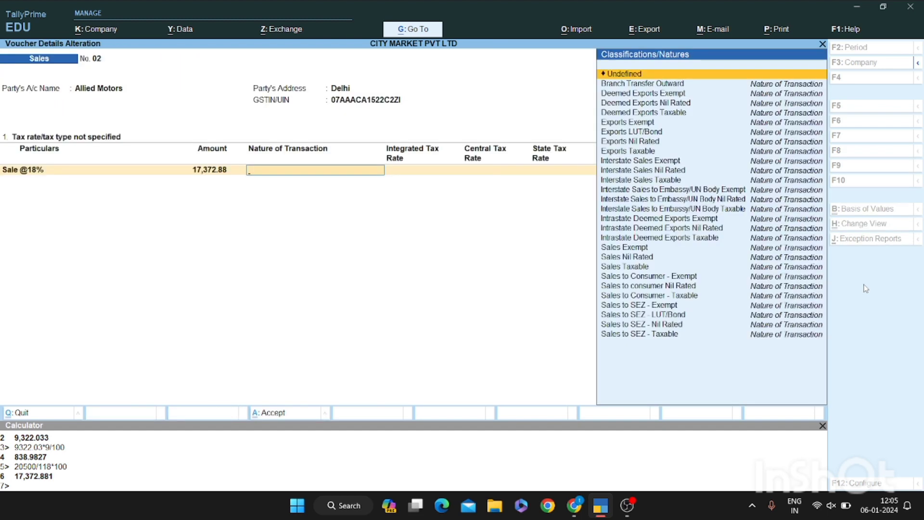
Set it to Interstate Sales Taxable with 18% IGST, 9% CGST and 9% SGST, and accept
text(Inter)
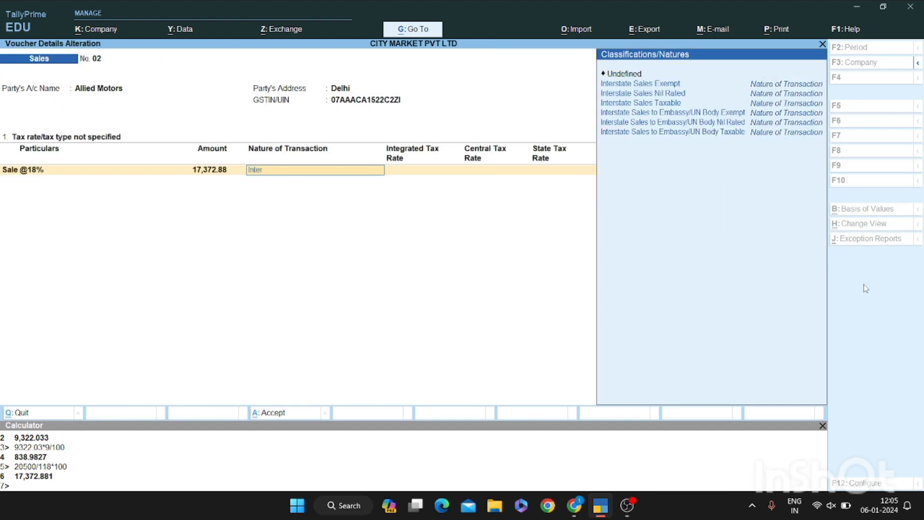
key(Down)
key(Down)
key(Down)
key(Return)
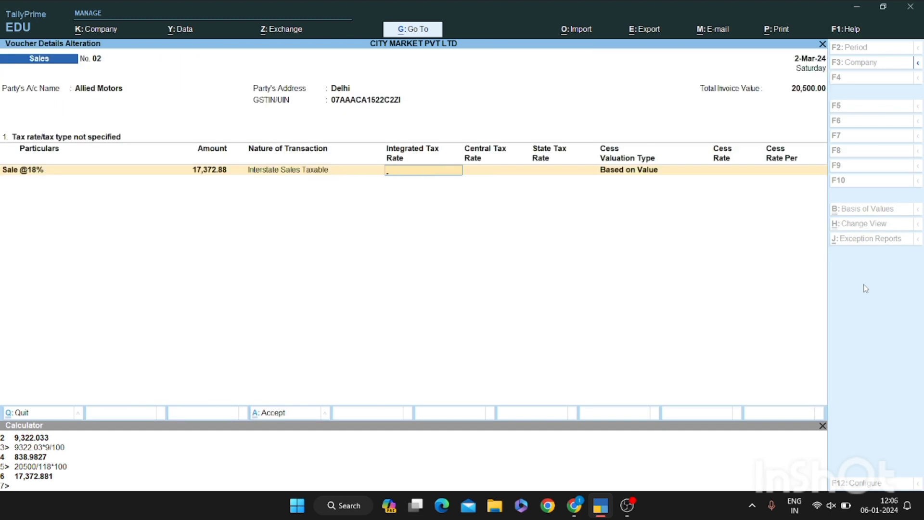
text(18)
key(Return)
text(9)
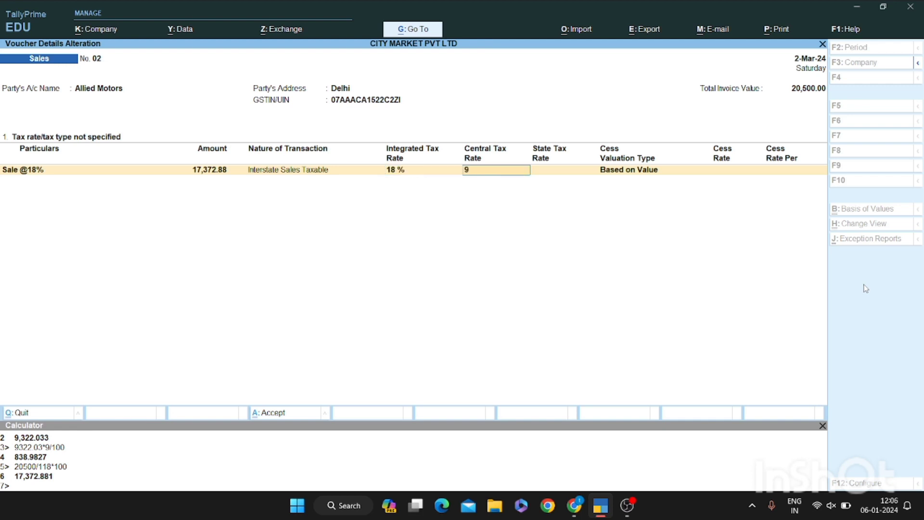
key(Return)
text(9)
key(Return)
key(Return)
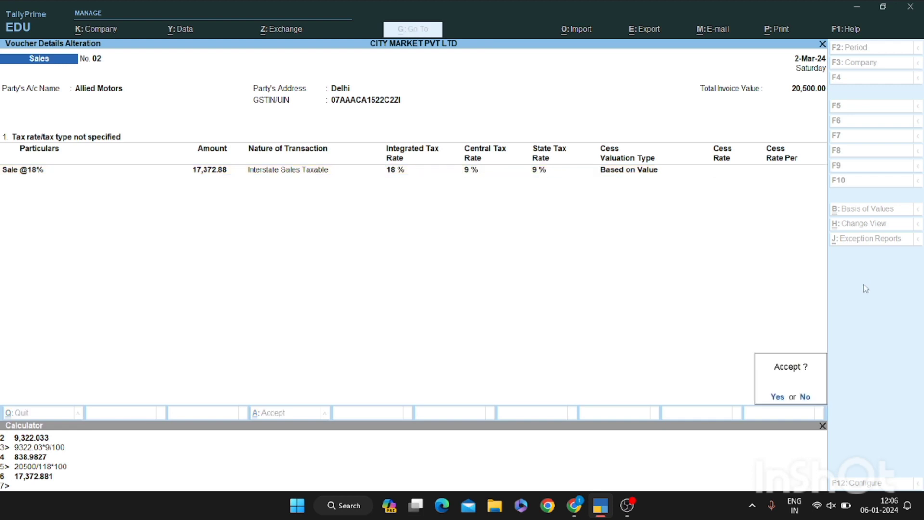
key(Return)
key(Escape)
key(Return)
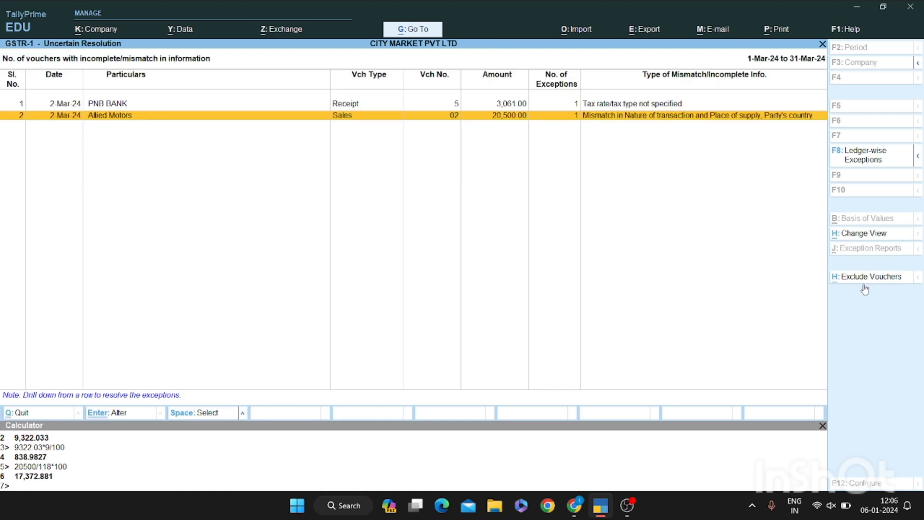
Accept the Allied Motors voucher's place-of-supply mismatch as is, skipping validation
key(Escape)
key(Down)
key(Down)
key(Return)
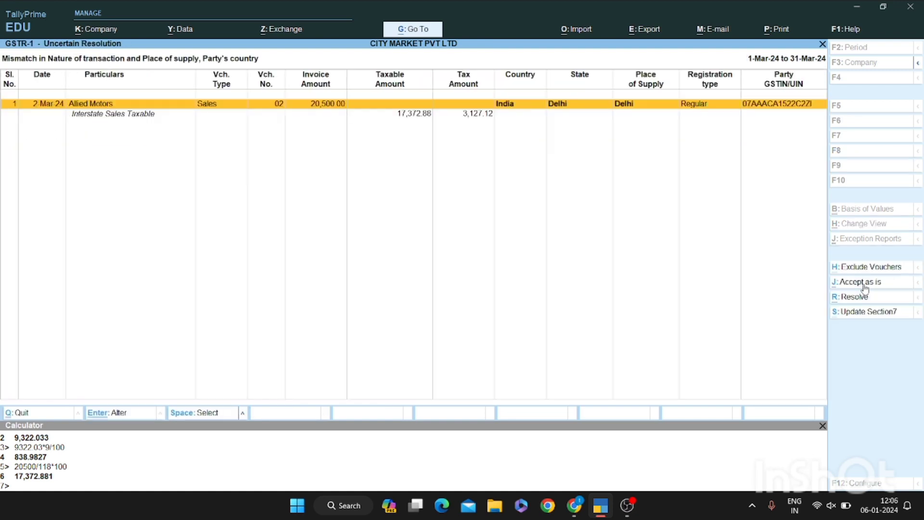
key(space)
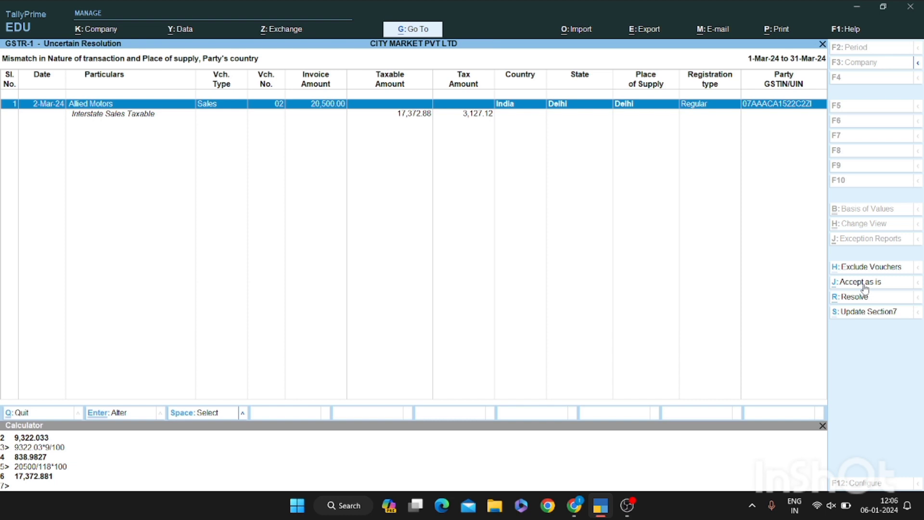
key(ctrl)
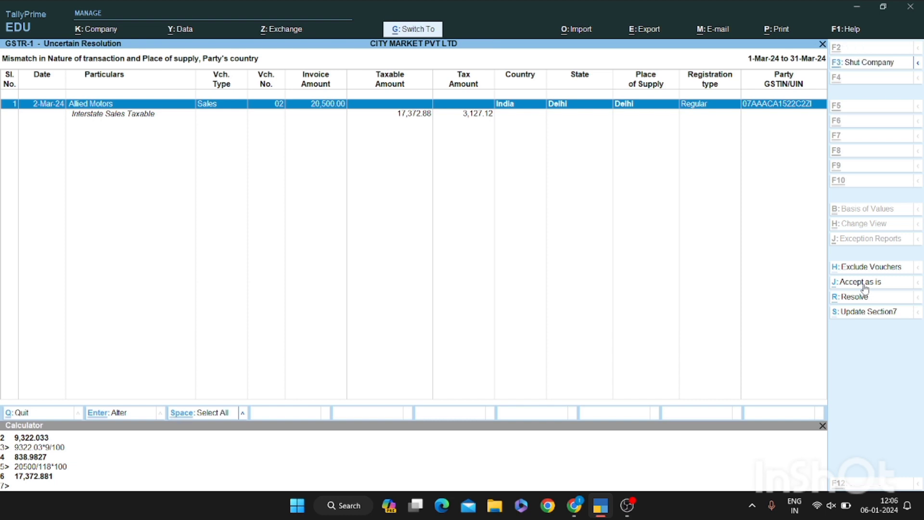
click(864, 283)
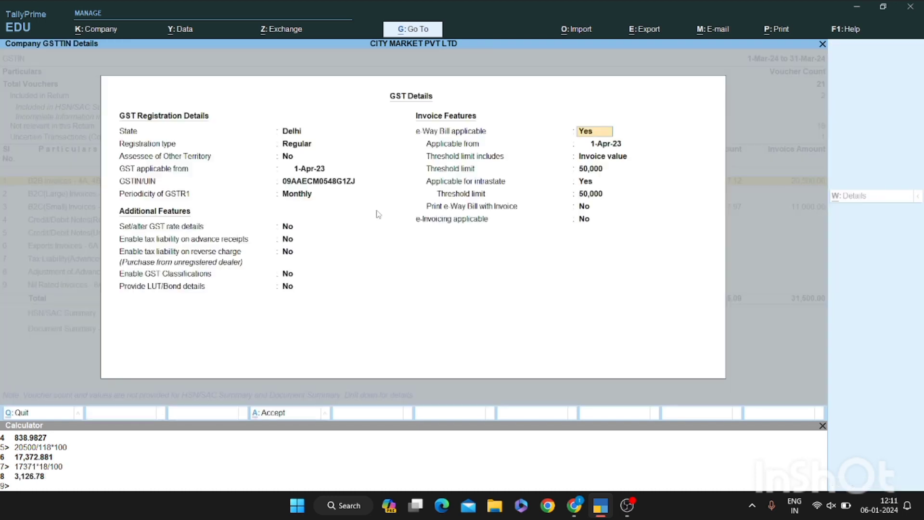
key(Return)
key(Return)
key(Return)
key(Return)
key(Return)
key(Return)
key(Return)
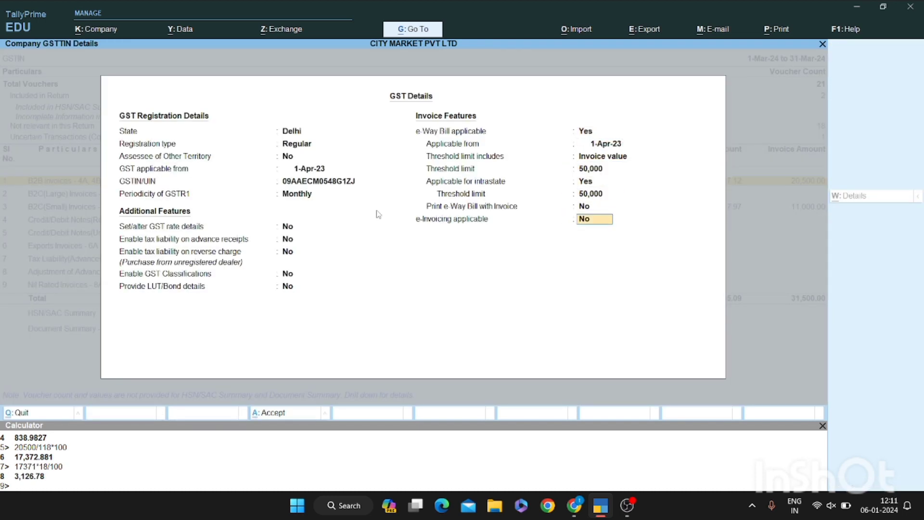
Export GSTR-1 as an Excel (Spreadsheet) e-return to C:\Program Files\TallyPrime
key(Return)
key(Return)
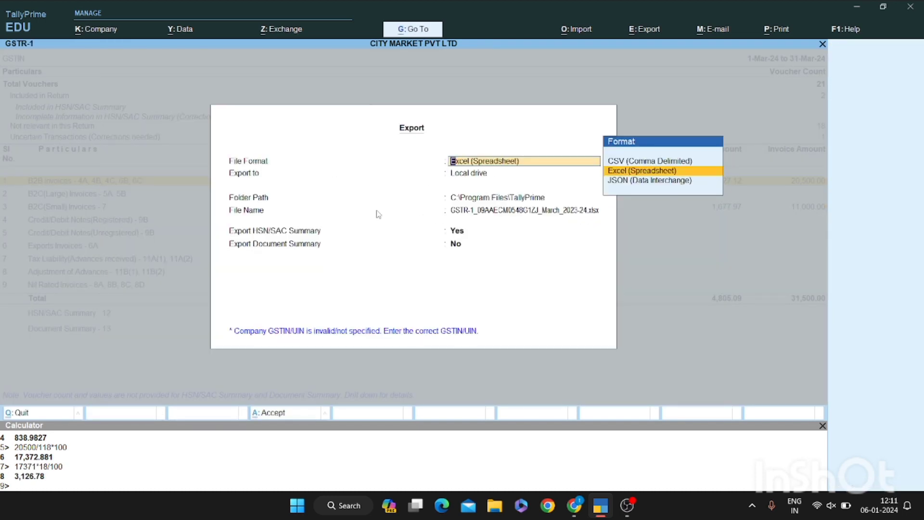
key(Escape)
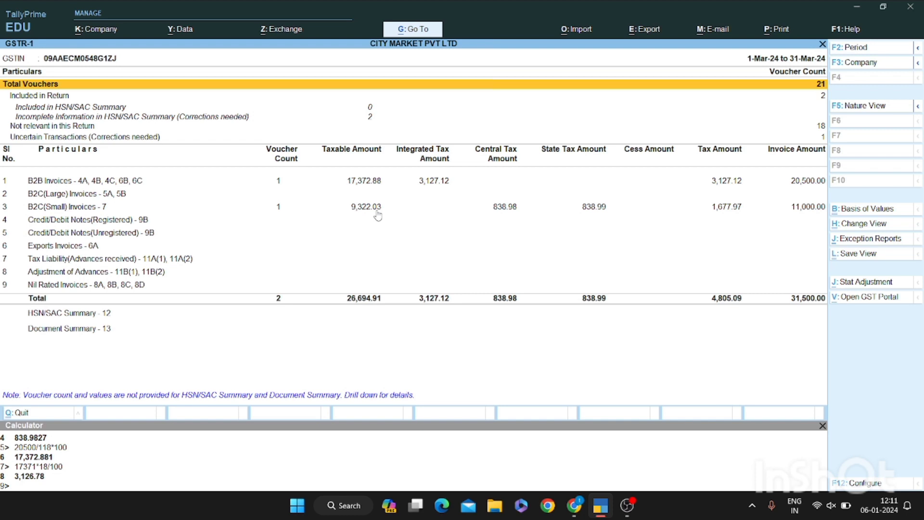
key(alt+e)
key(Return)
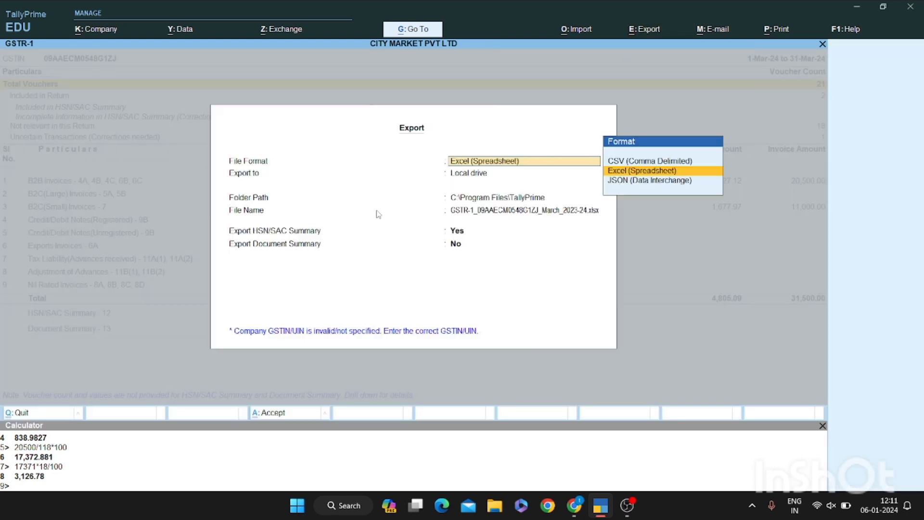
key(Return)
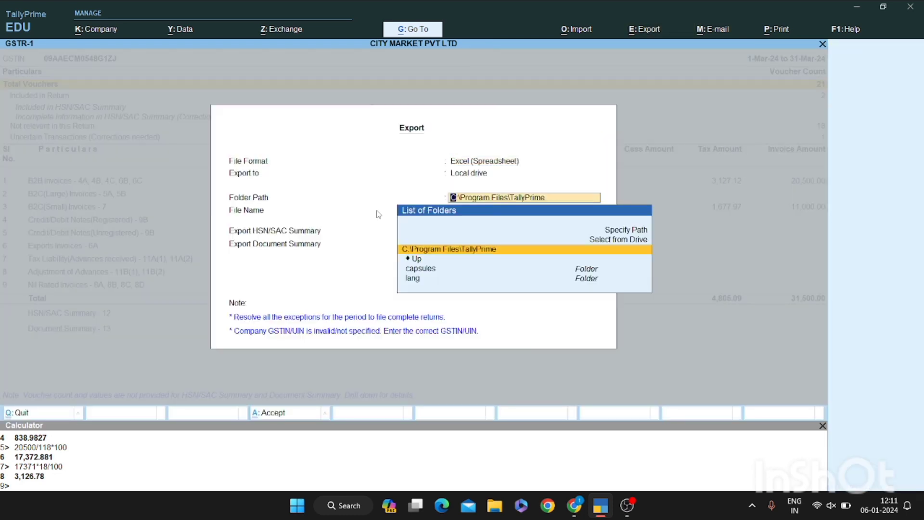
key(Return)
key(Return)
key(Return)
key(Return)
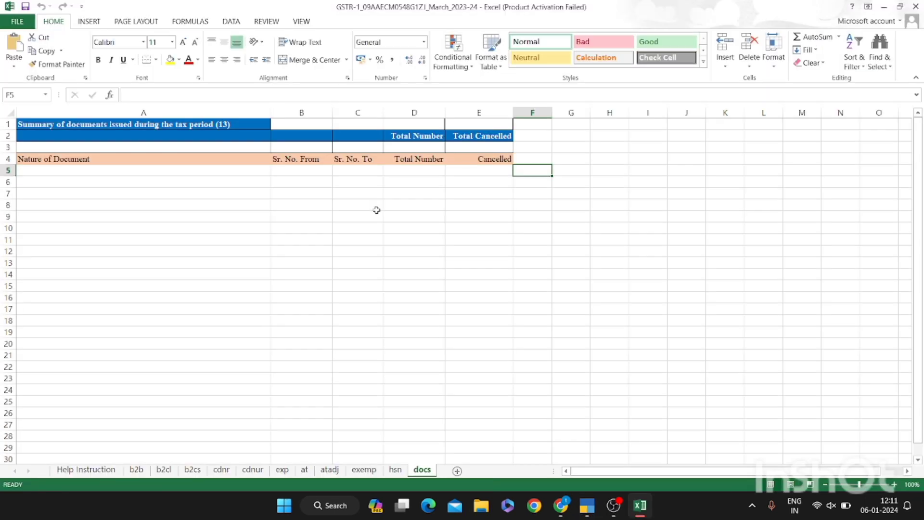
Dismiss the Office activation prompt, review the docs sheet, then move to the hsn sheet
key(Return)
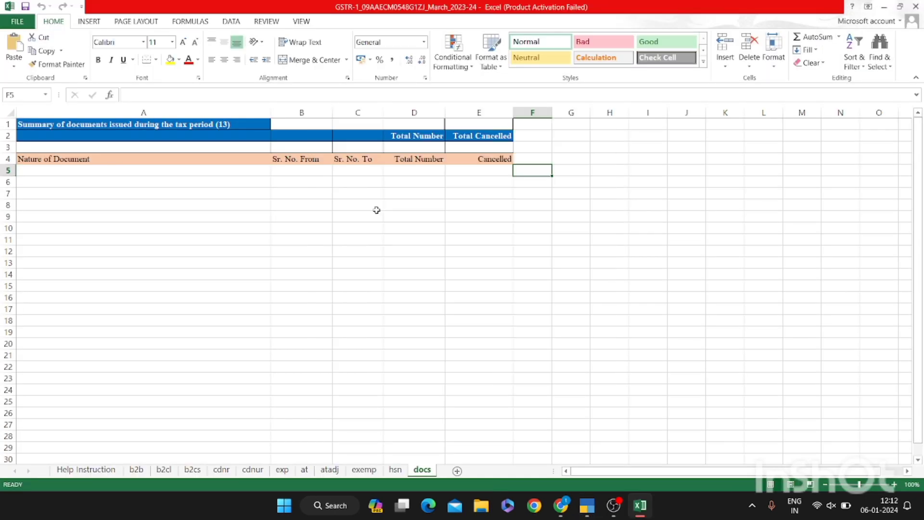
key(Up)
key(Up)
key(Up)
key(Up)
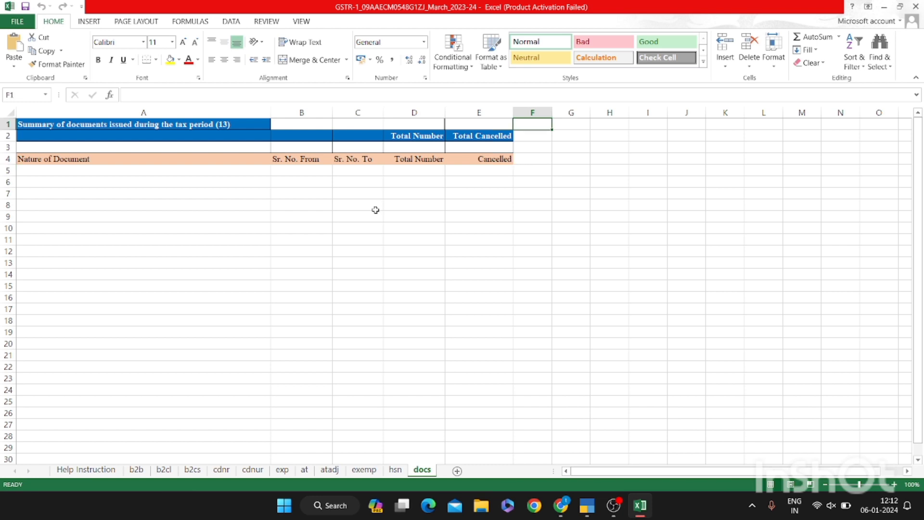
click(377, 210)
key(Up)
key(Up)
key(Up)
key(Up)
key(Up)
key(Up)
key(Up)
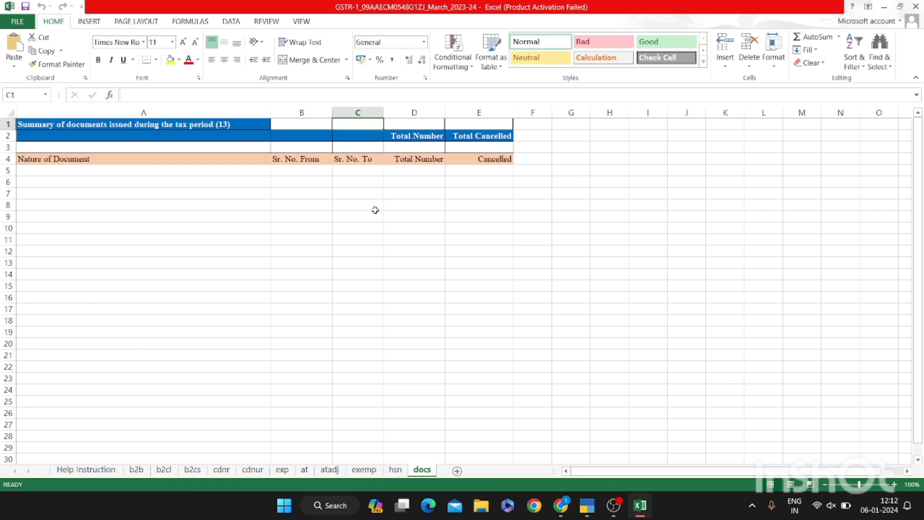
click(398, 471)
key(Up)
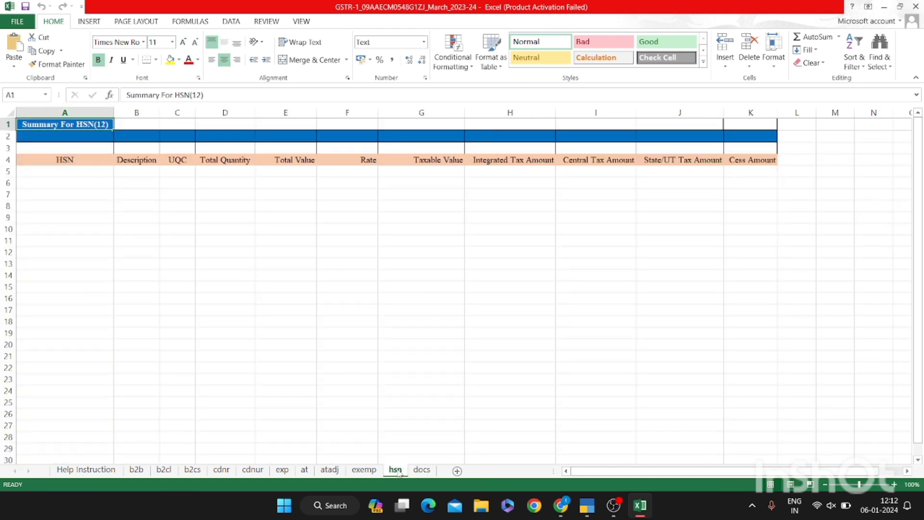
Step through the b2b, b2cl and b2cs sheets to confirm both invoices appear
key(ctrl+Page_Up)
key(ctrl+Page_Up)
key(ctrl+Page_Up)
key(ctrl+Page_Up)
key(ctrl+Page_Up)
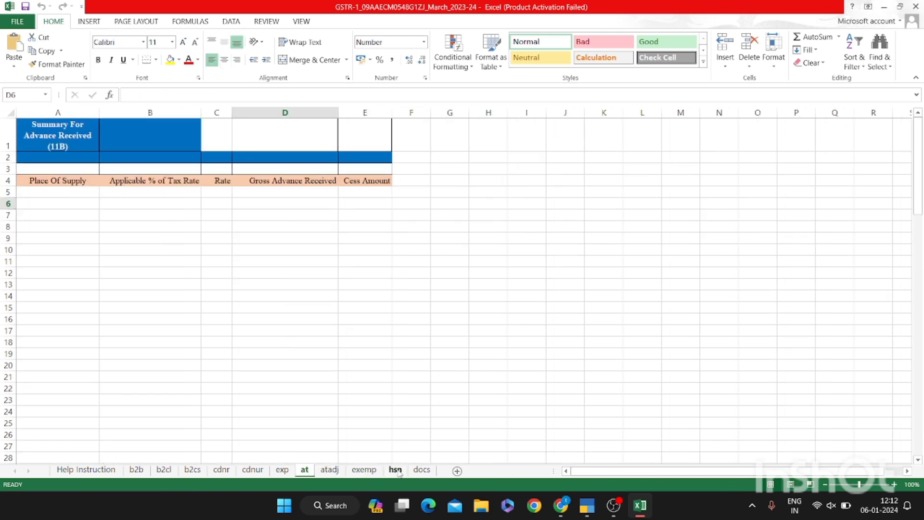
key(ctrl+Page_Up)
key(ctrl+Page_Up)
key(ctrl+Page_Up)
key(ctrl+Page_Up)
key(ctrl+Page_Down)
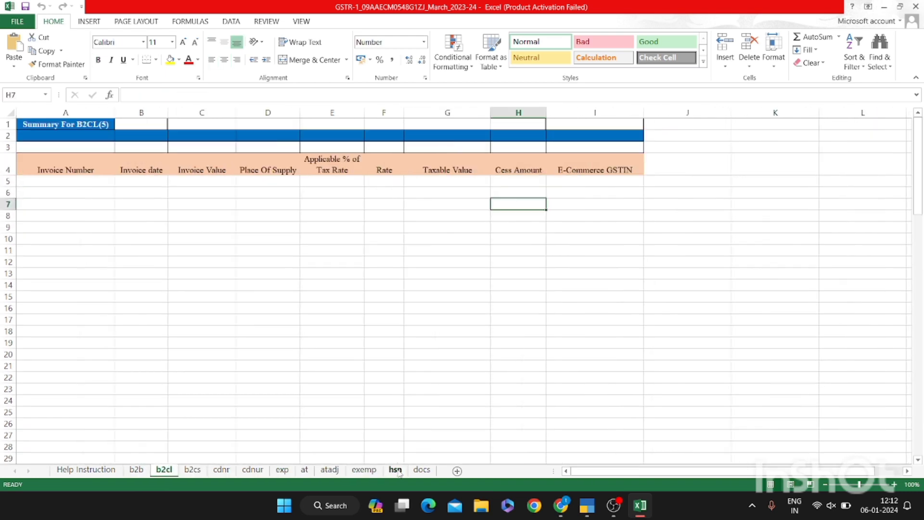
key(ctrl+Page_Down)
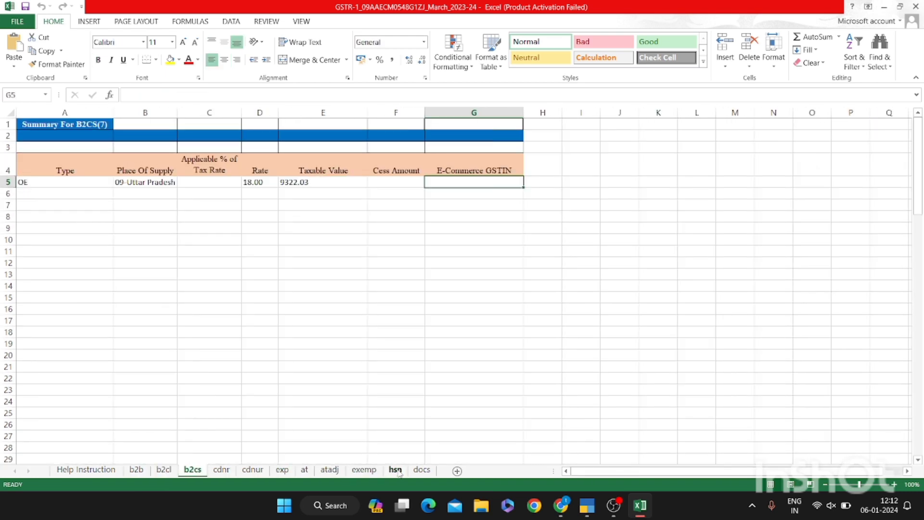
key(Left)
key(Left)
key(Left)
key(Left)
key(Left)
key(Left)
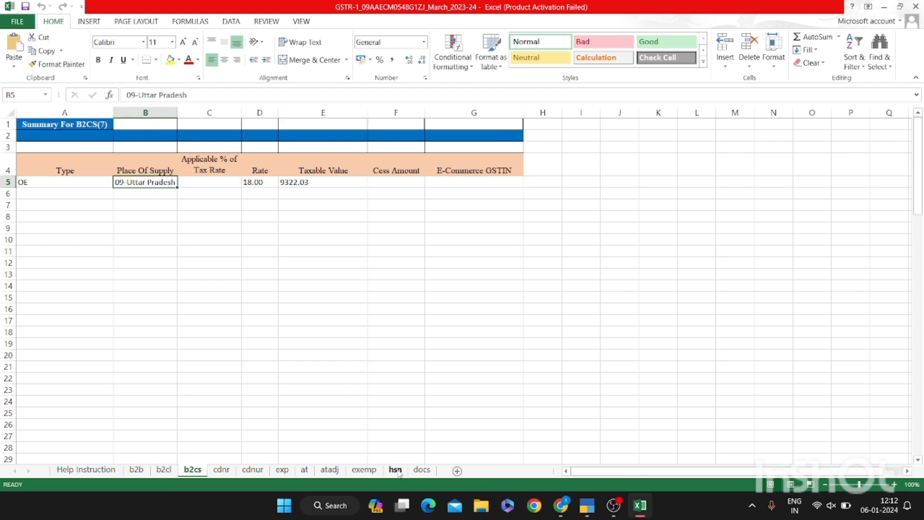
key(ctrl+Page_Up)
key(ctrl+Page_Up)
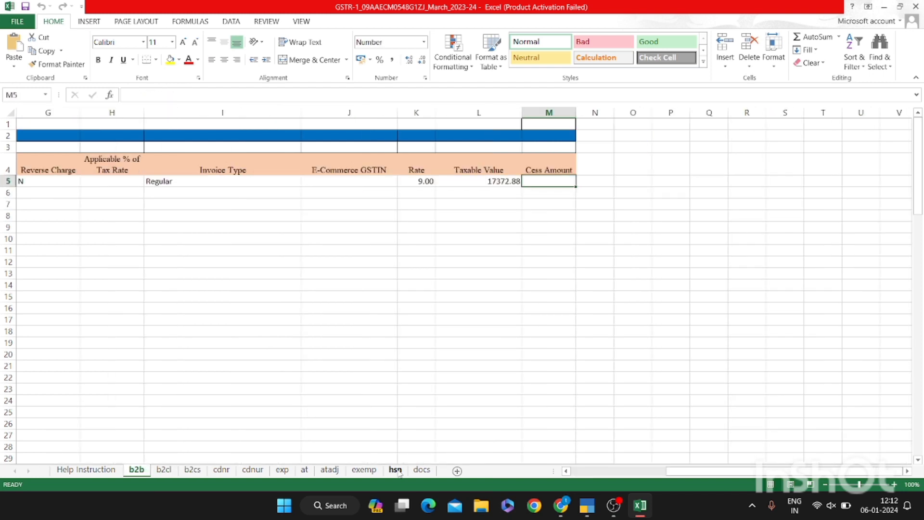
key(Left)
key(Left)
key(Left)
key(Left)
key(Left)
key(Left)
key(Left)
key(Left)
key(Left)
key(Left)
key(Left)
key(Left)
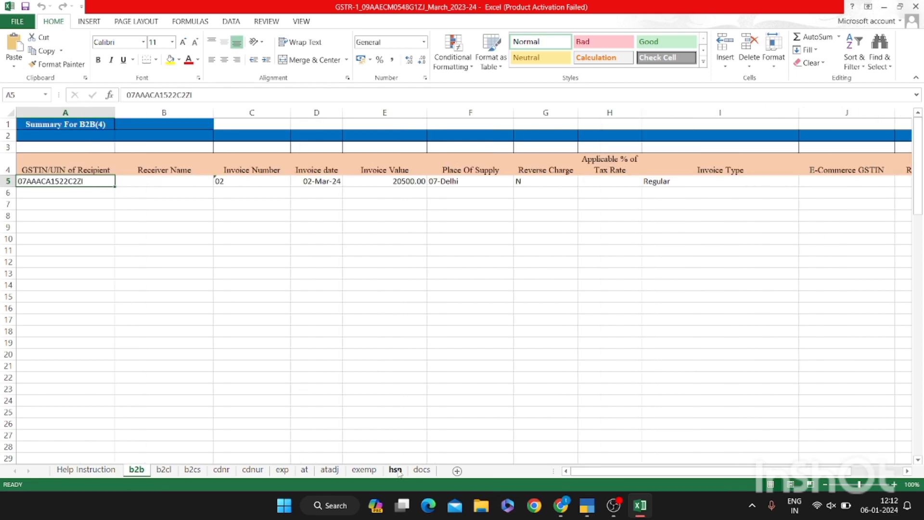
Back in TallyPrime, export the GSTR-1 return in JSON format and open its folder
key(alt+Tab)
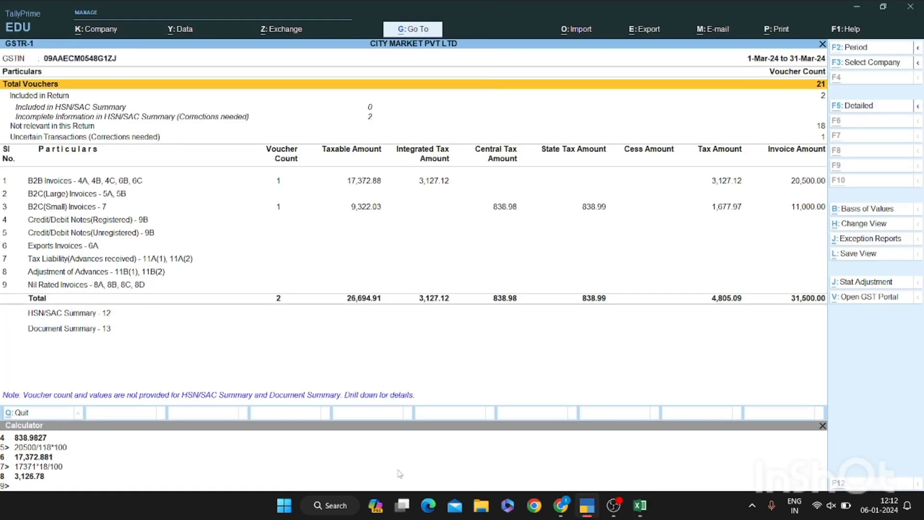
key(alt+e)
key(Return)
key(Up)
key(Down)
key(Down)
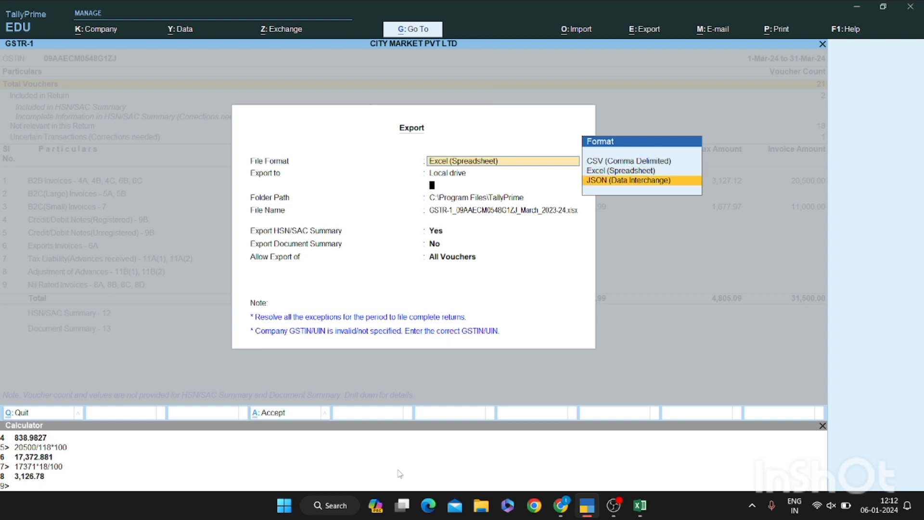
key(Return)
key(ctrl+a)
key(Return)
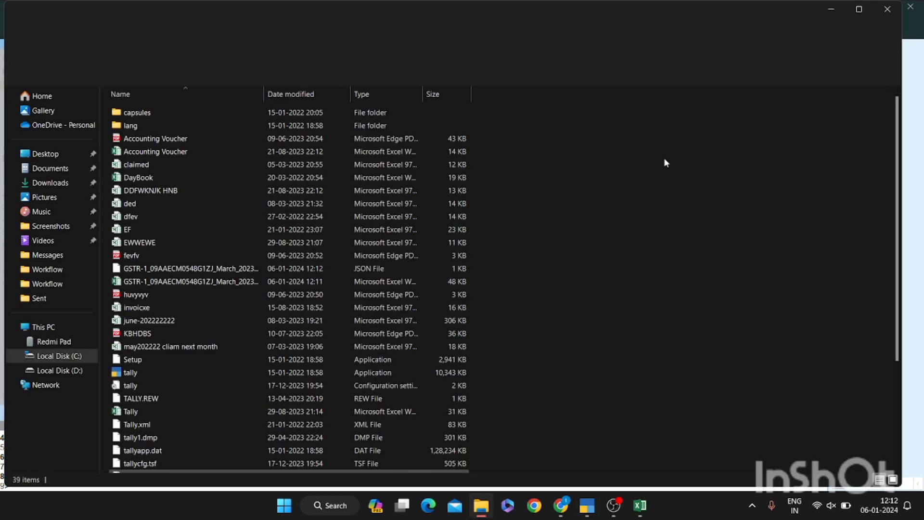
Maximize the folder and filter files to those modified on 6 January 2024, then bring up the browser
click(855, 12)
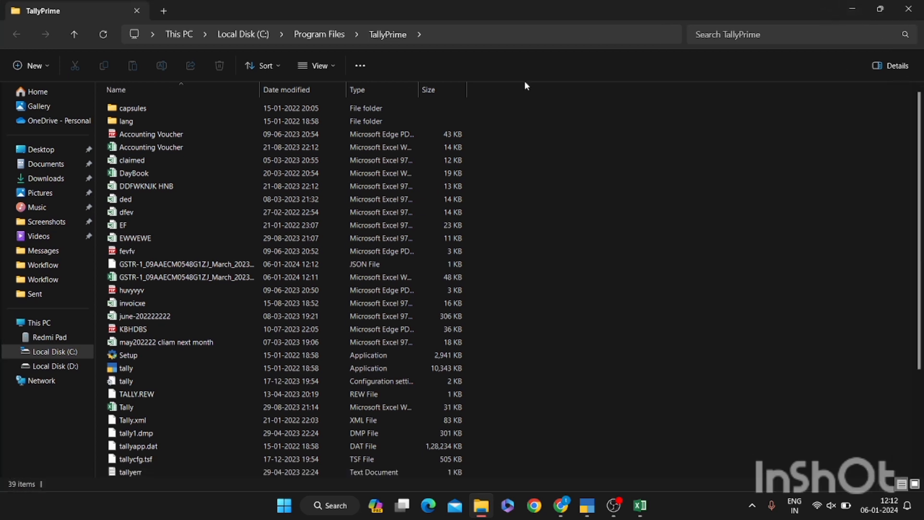
click(340, 91)
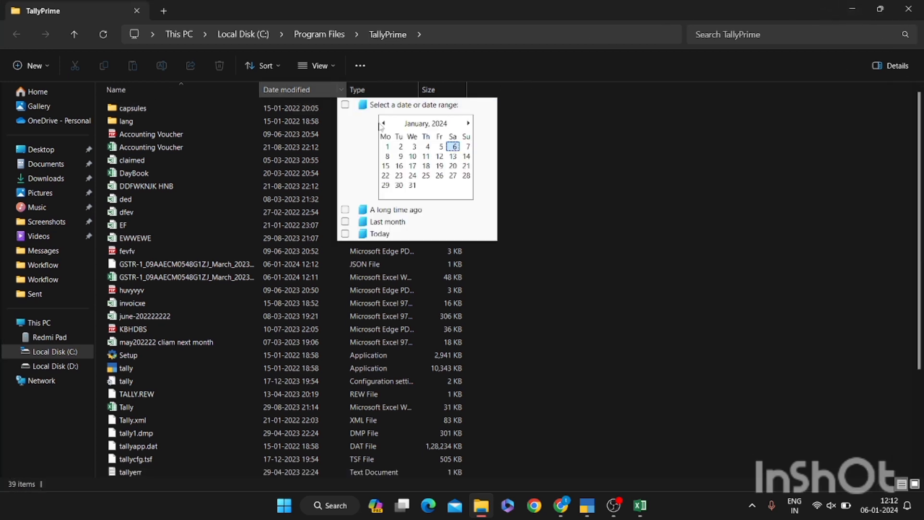
click(453, 147)
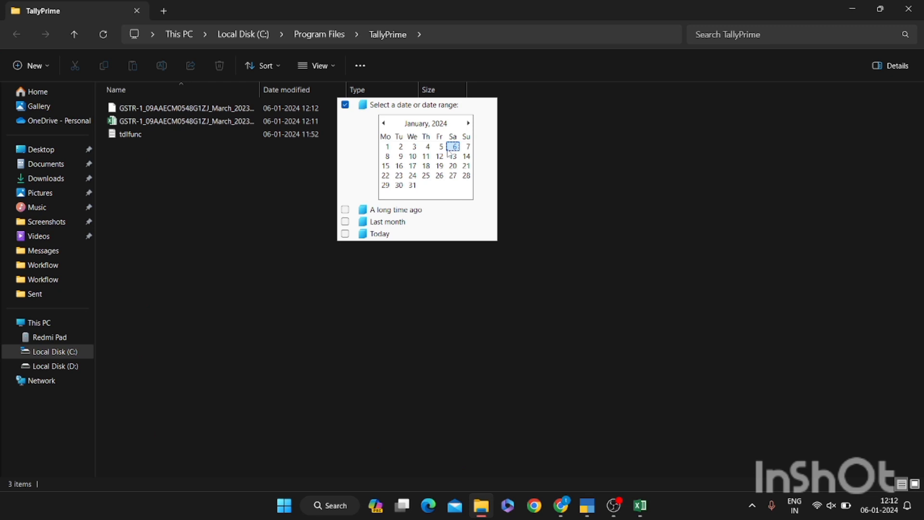
click(220, 105)
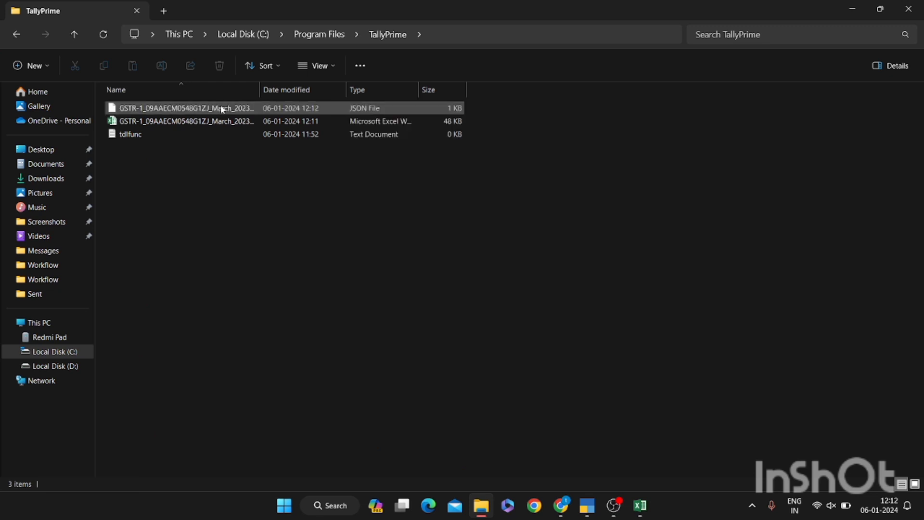
click(690, 463)
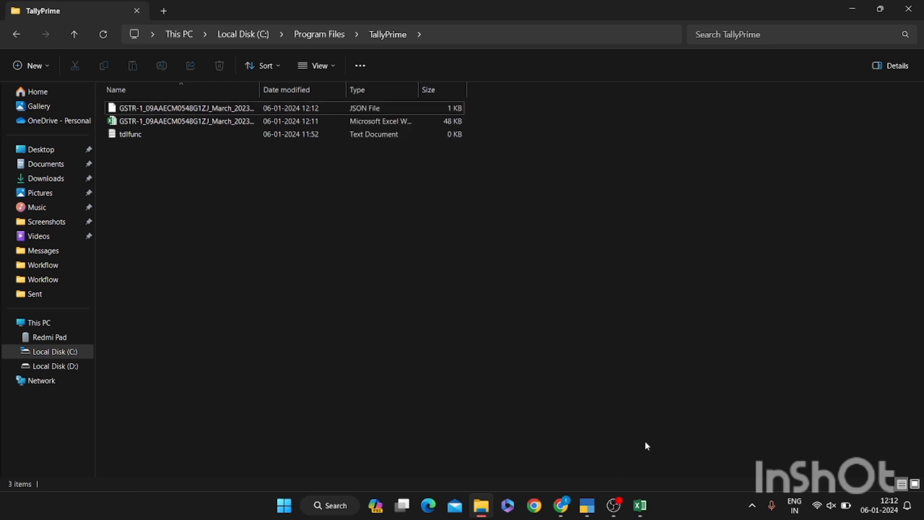
click(561, 506)
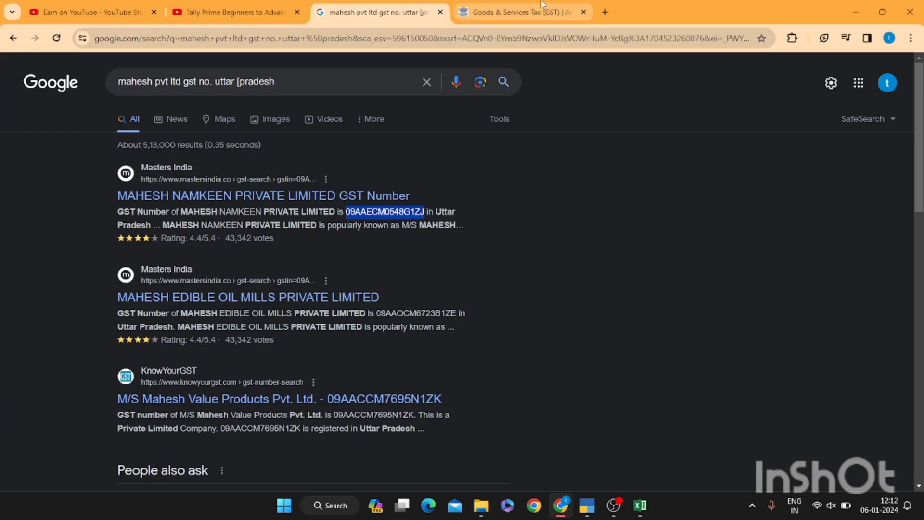
Open the GST Portal login page from the Goods & Services Tax tab, leaving the username blank
click(573, 13)
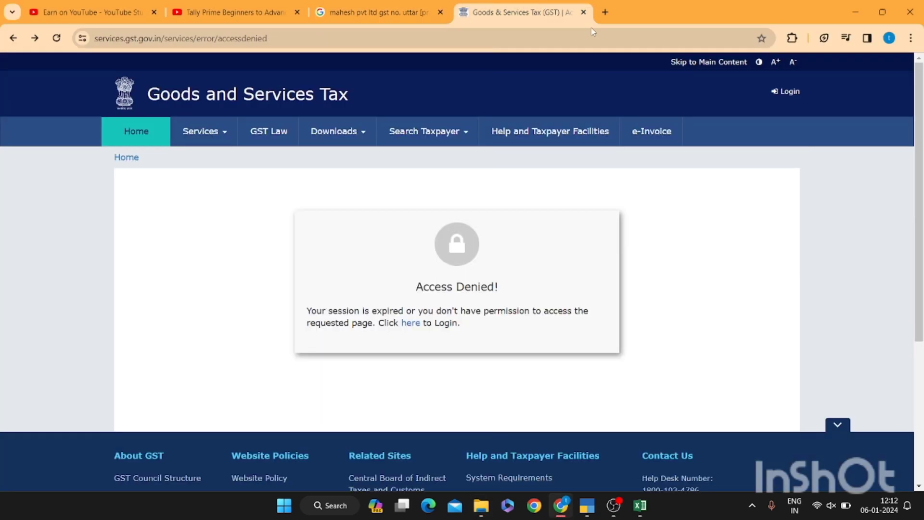
click(785, 95)
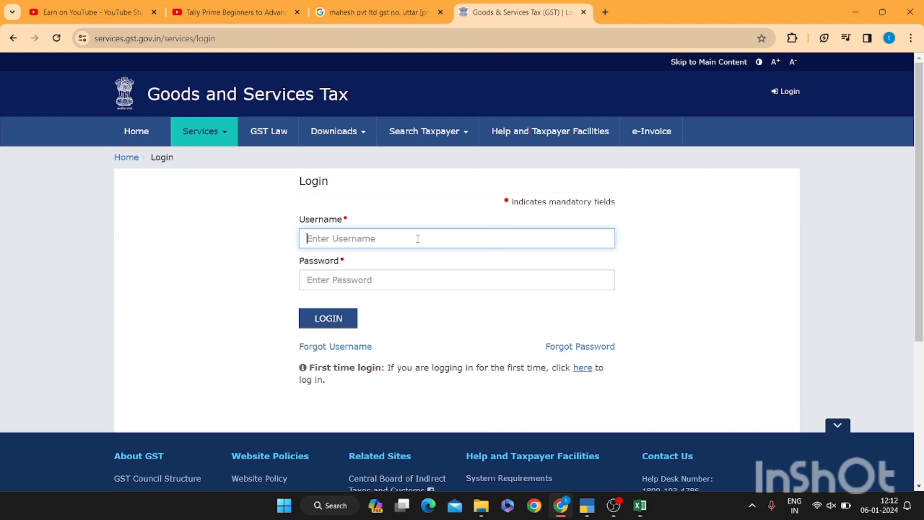
text(mang)
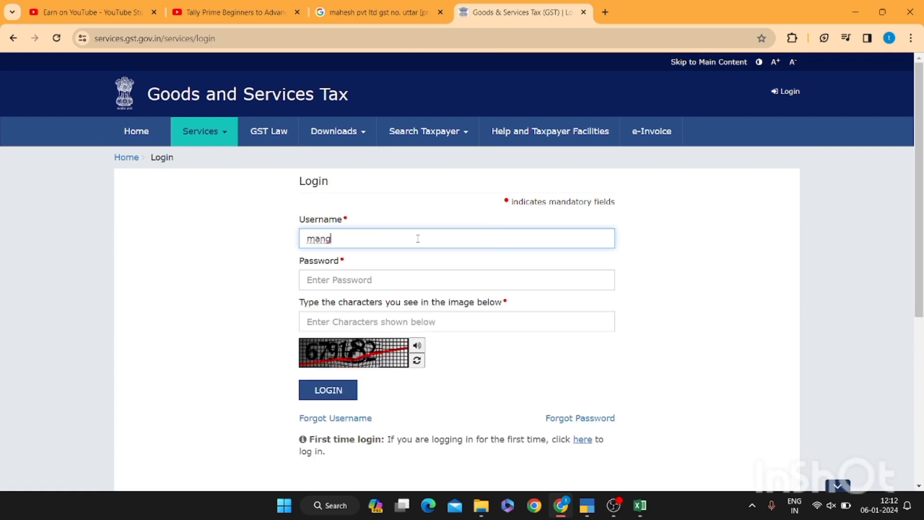
key(BackSpace)
key(BackSpace)
key(BackSpace)
key(BackSpace)
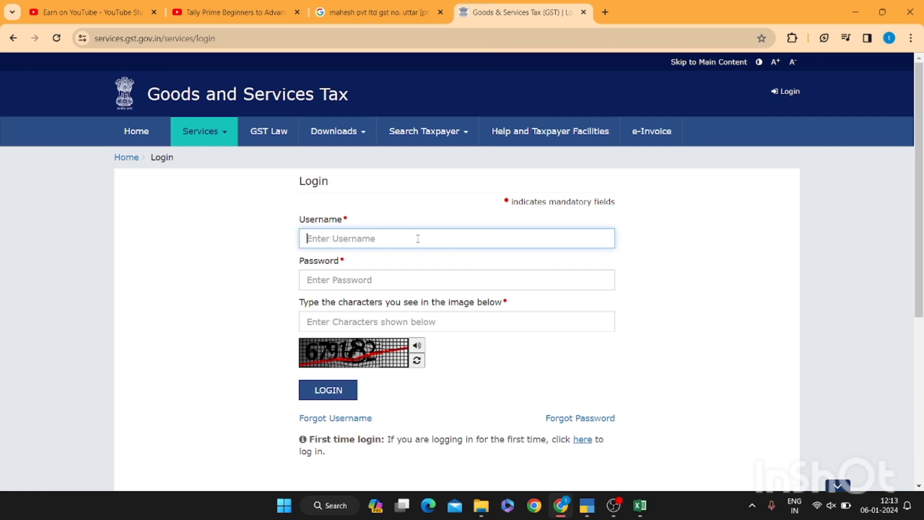